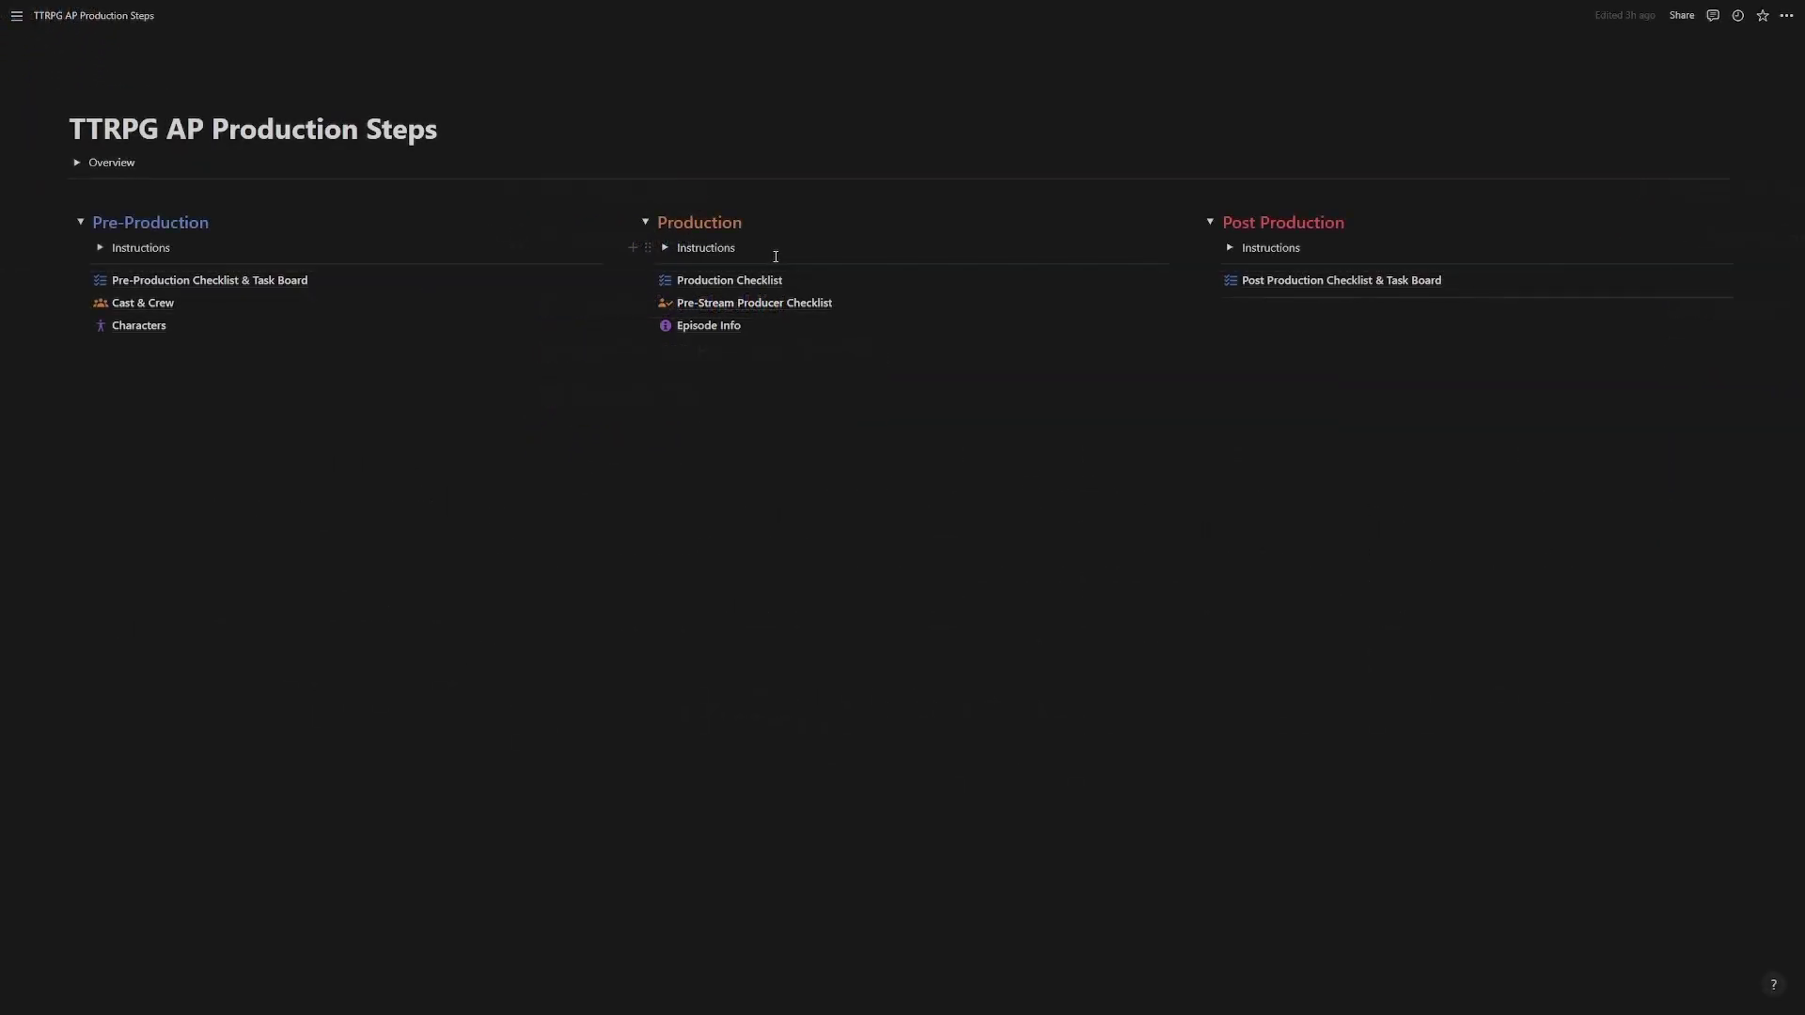
Open the Production Checklist page from the Production section of TTRPG AP Production Steps.
click(728, 282)
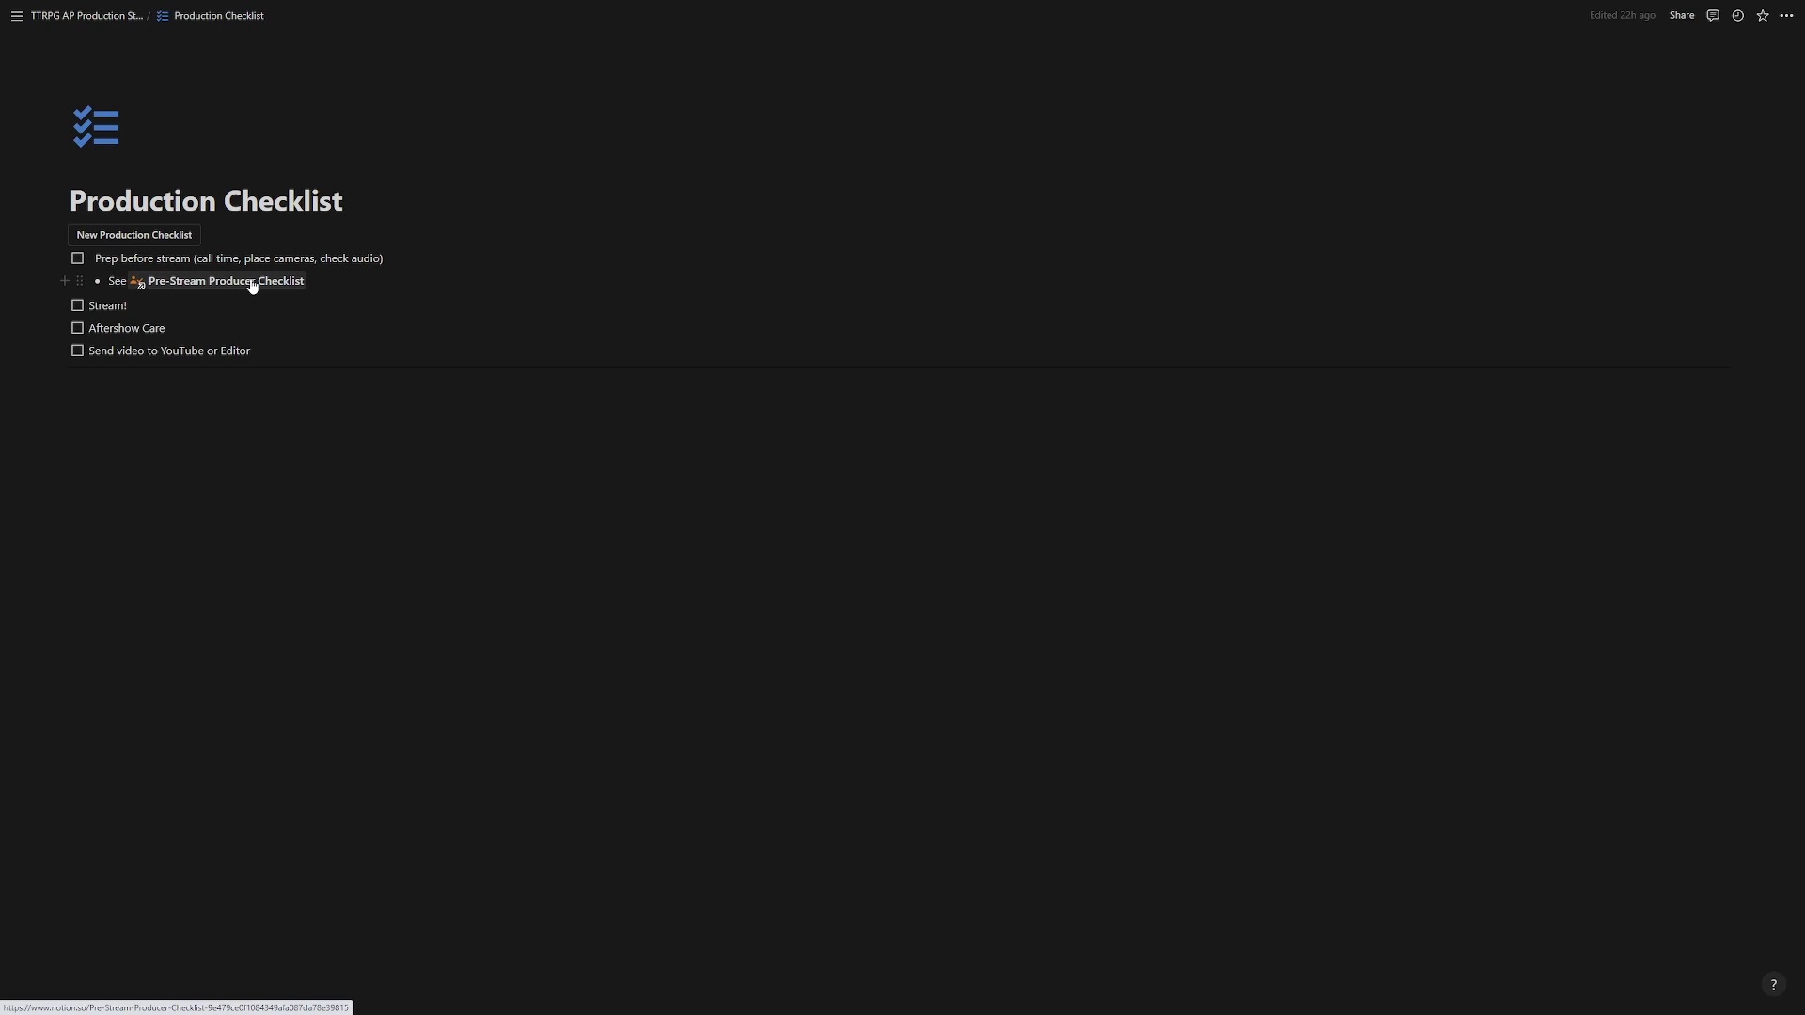
On the Pre-Stream Producer Checklist, insert a checklist copy with New Producer Checklist, then delete the duplicate items.
click(252, 283)
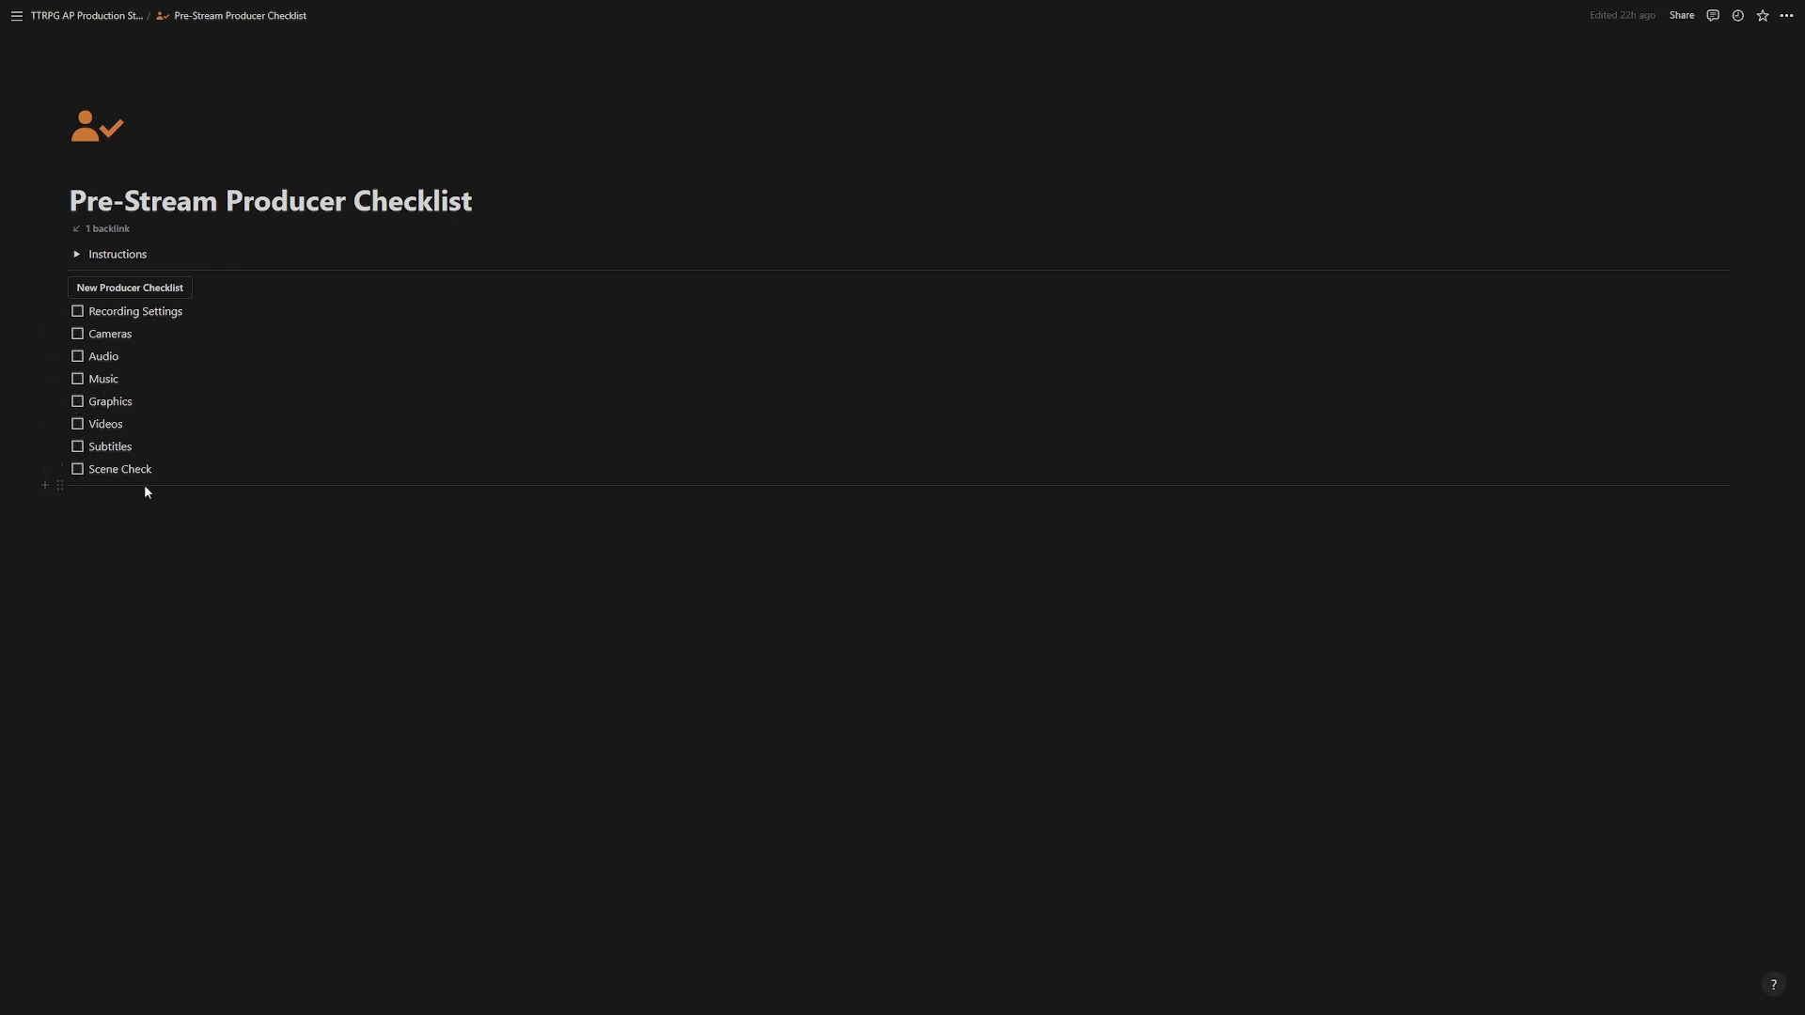
click(155, 292)
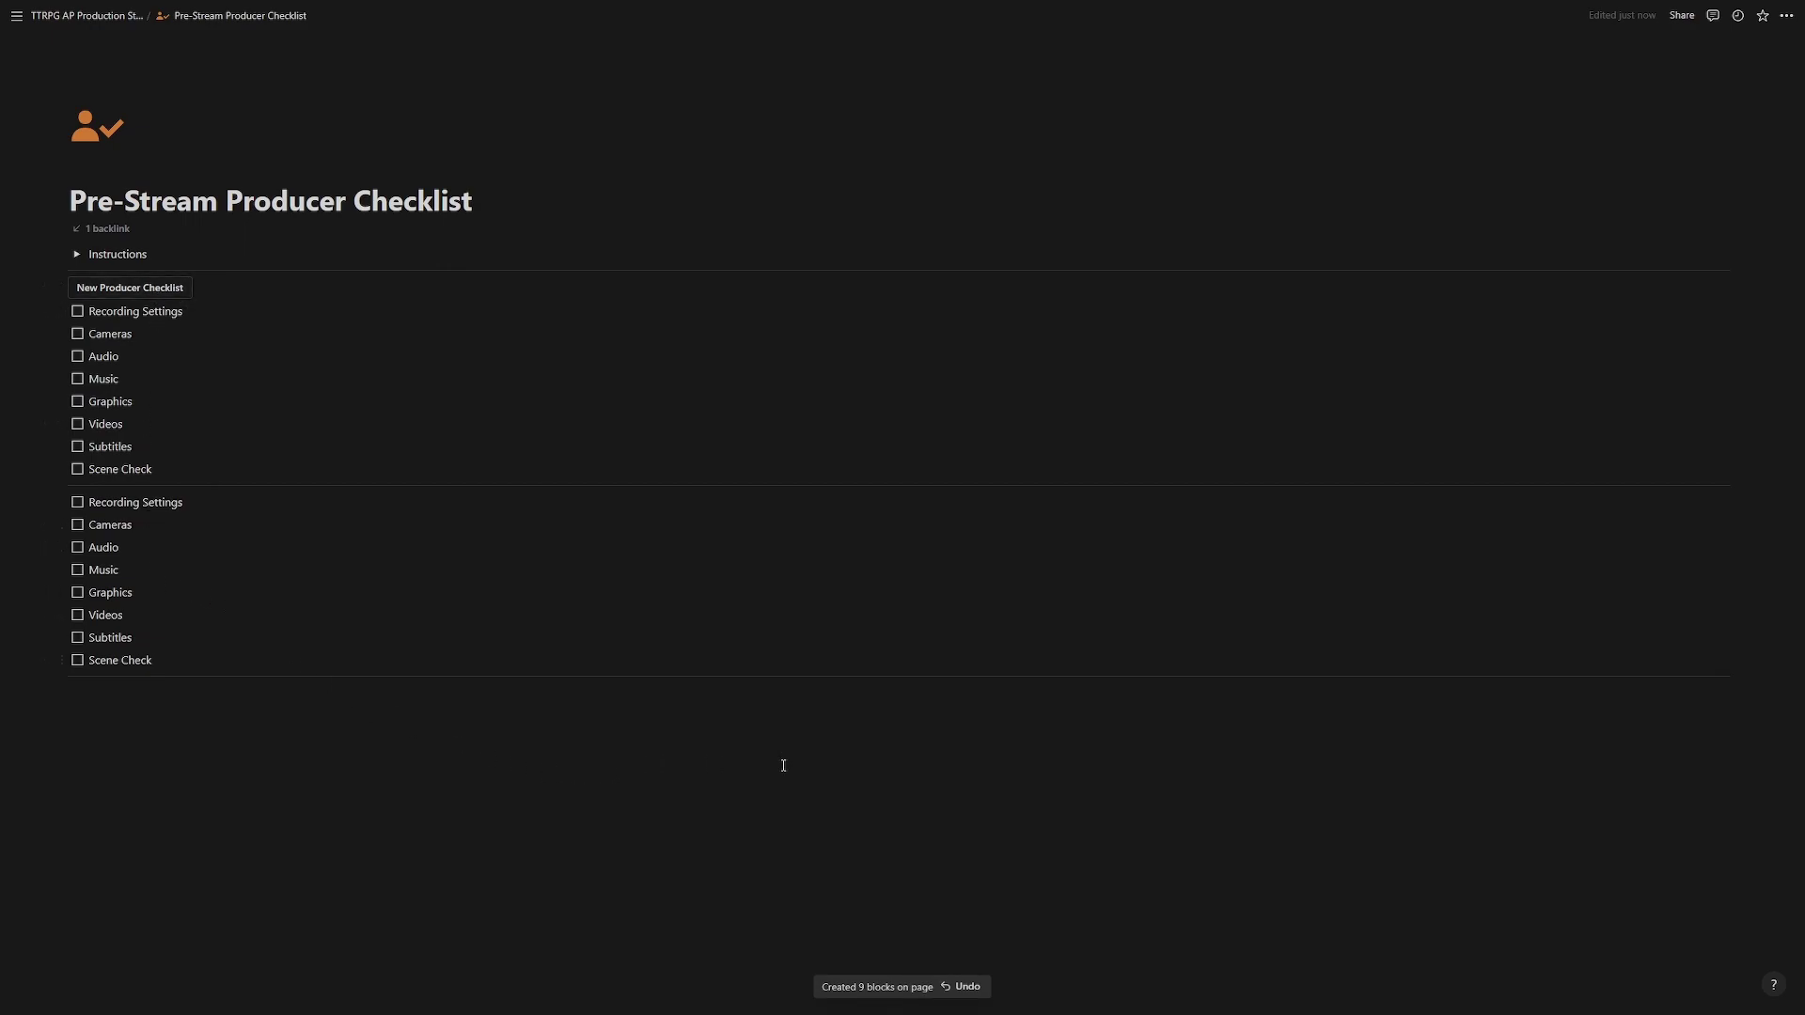
drag(701, 734, 142, 498)
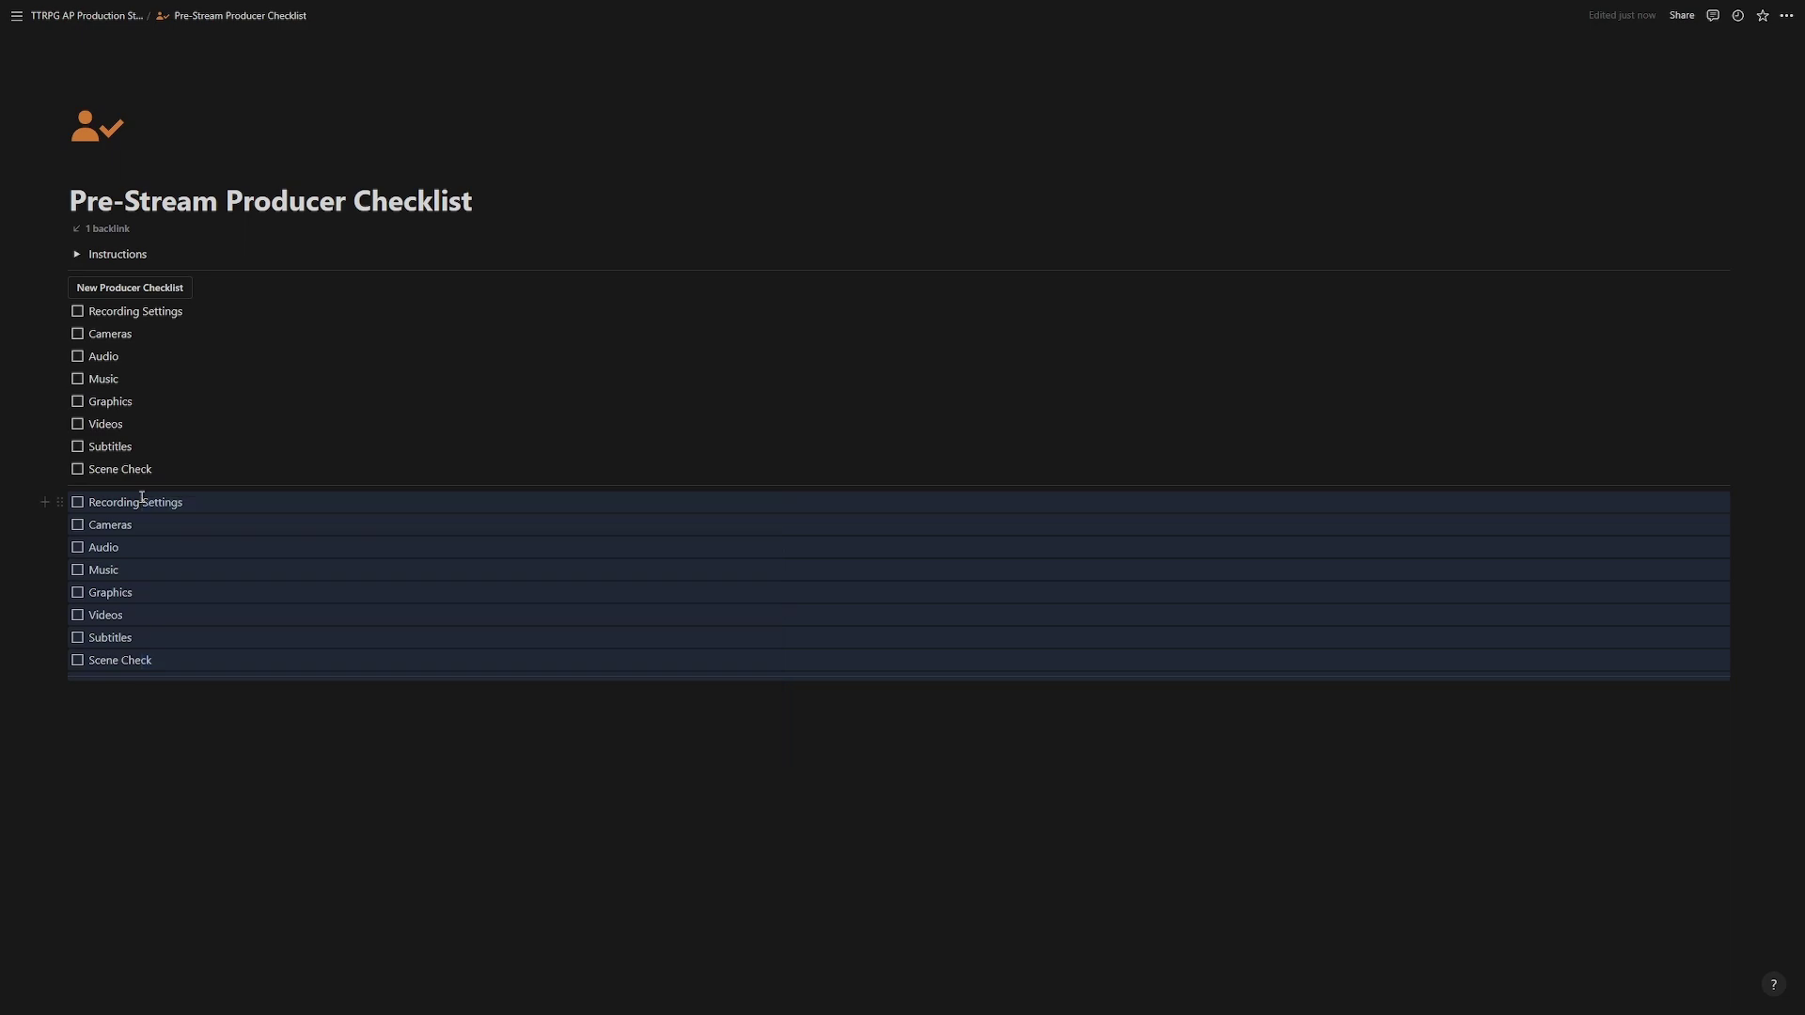
key(Delete)
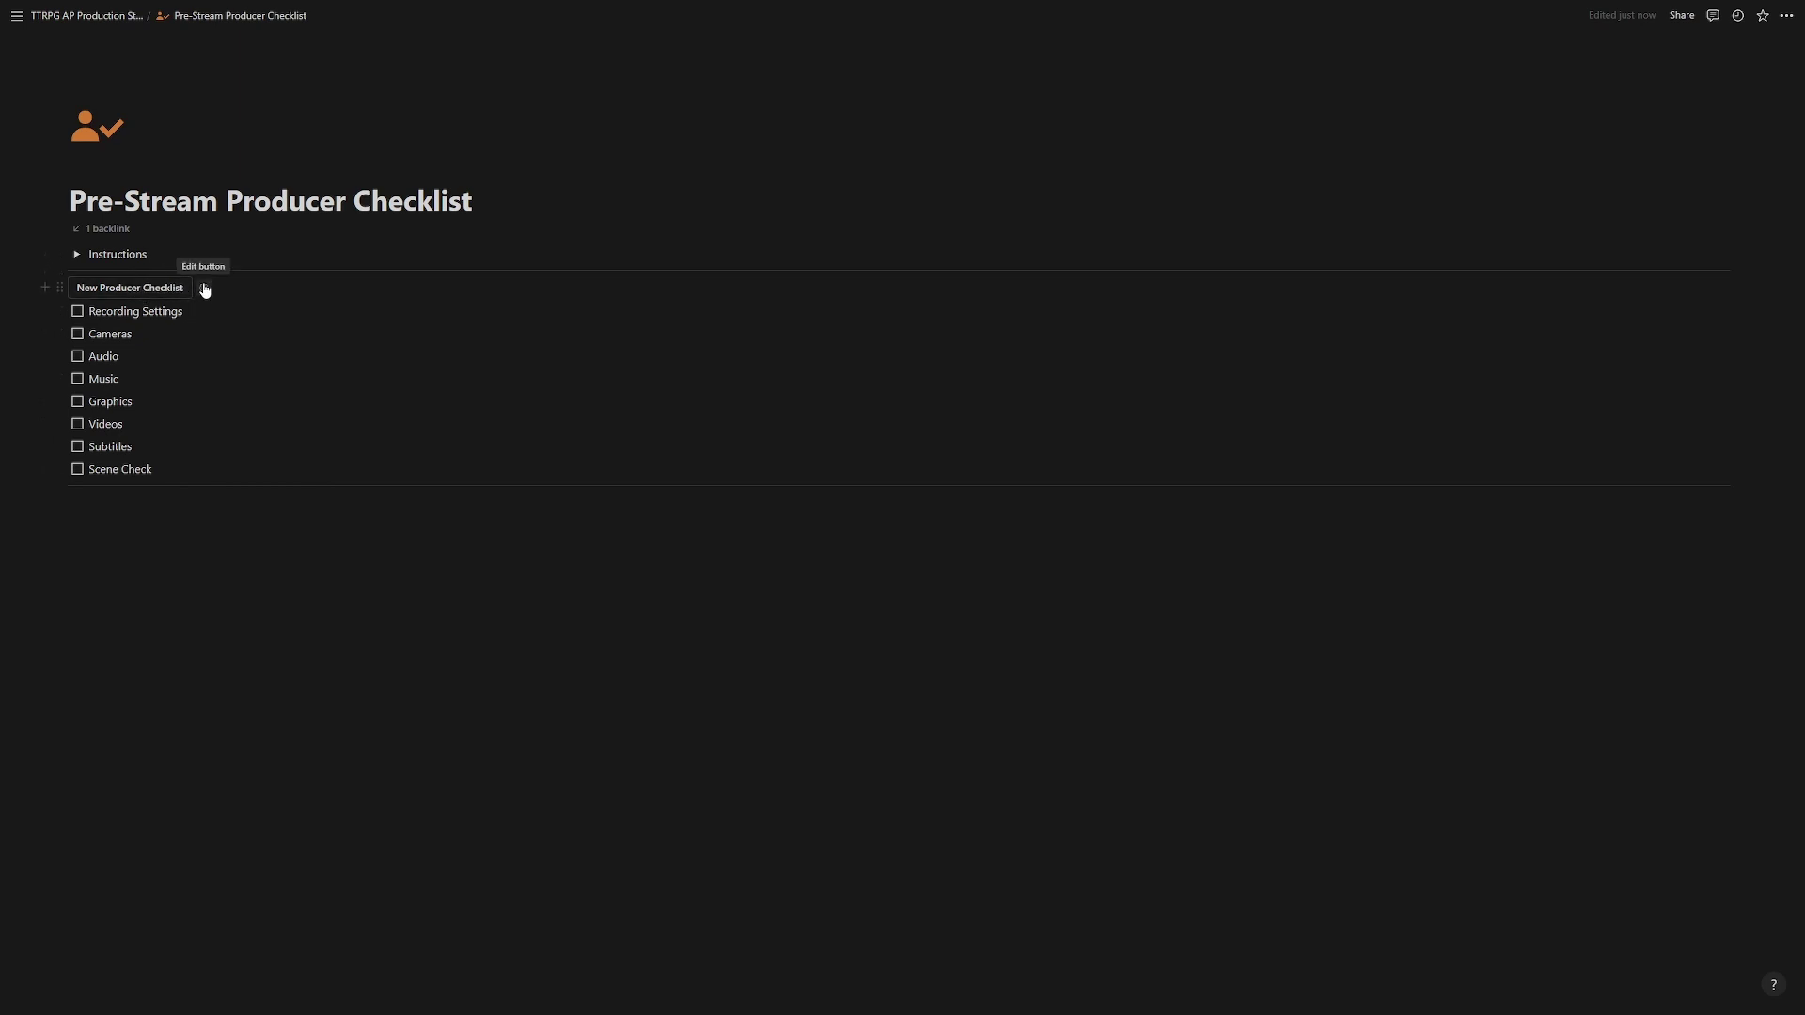
Review the New Producer Checklist button's settings without changes, then go back to the parent page.
click(205, 289)
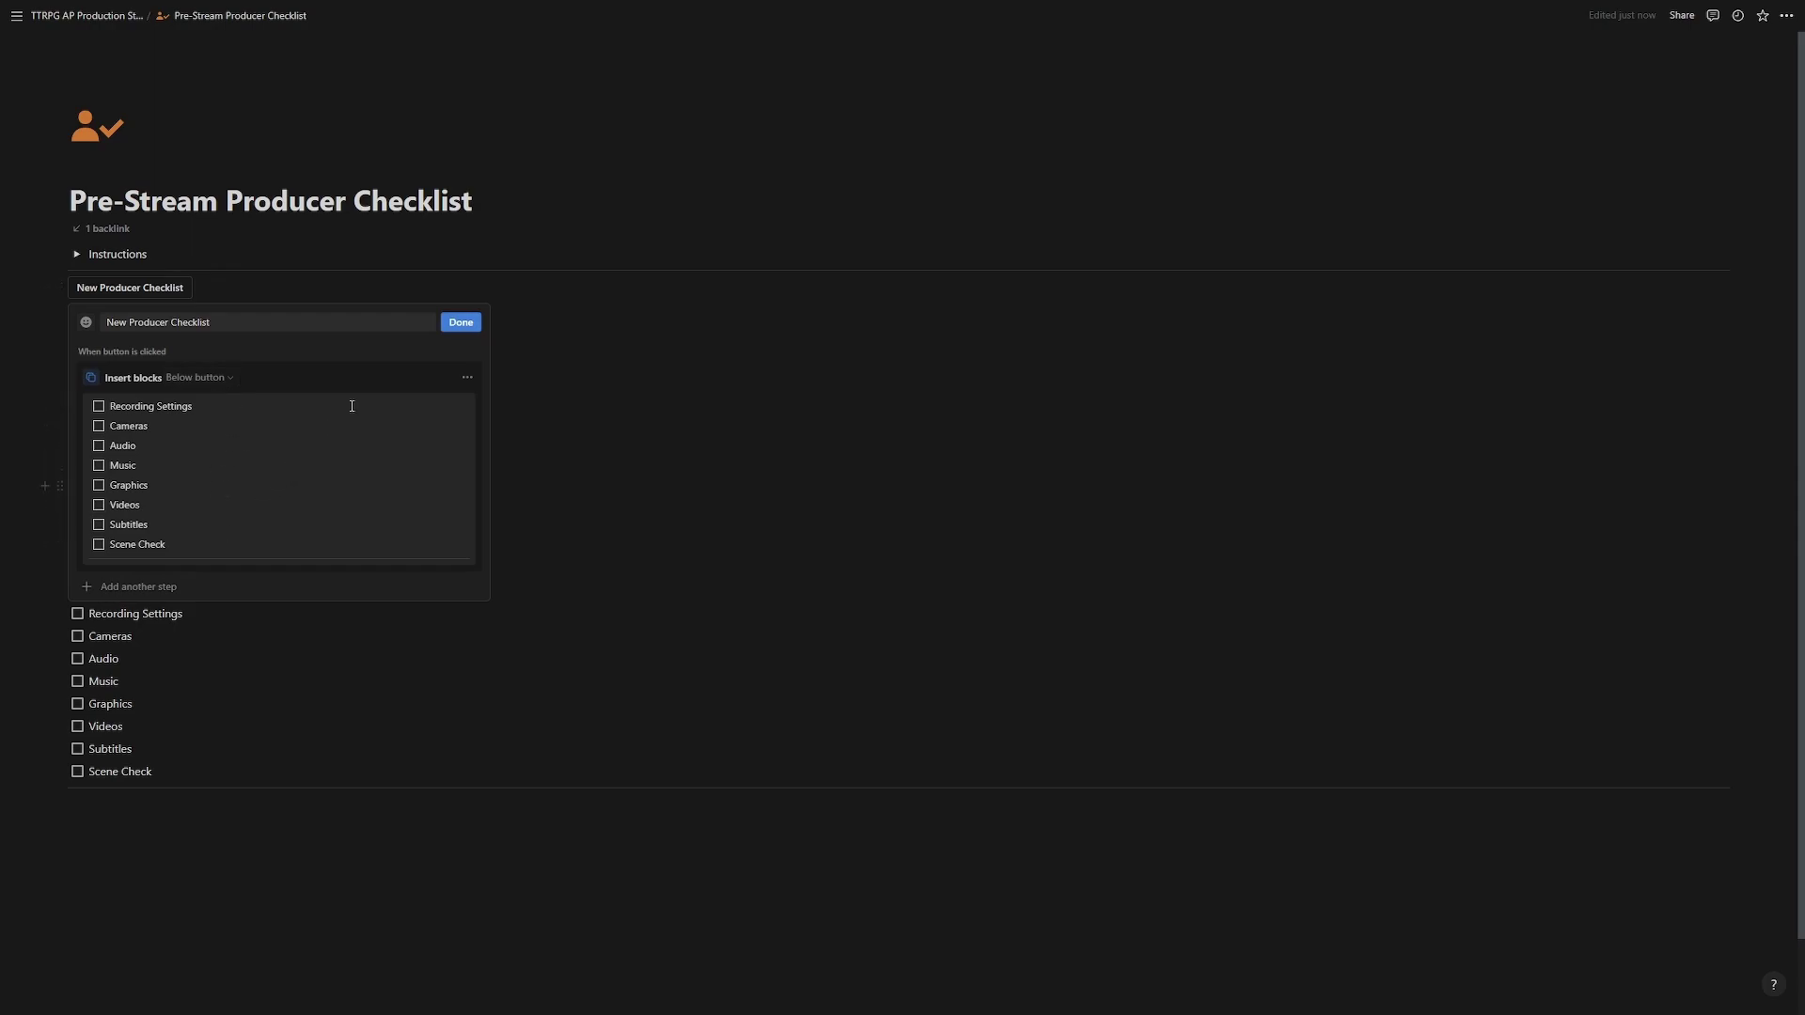
click(461, 323)
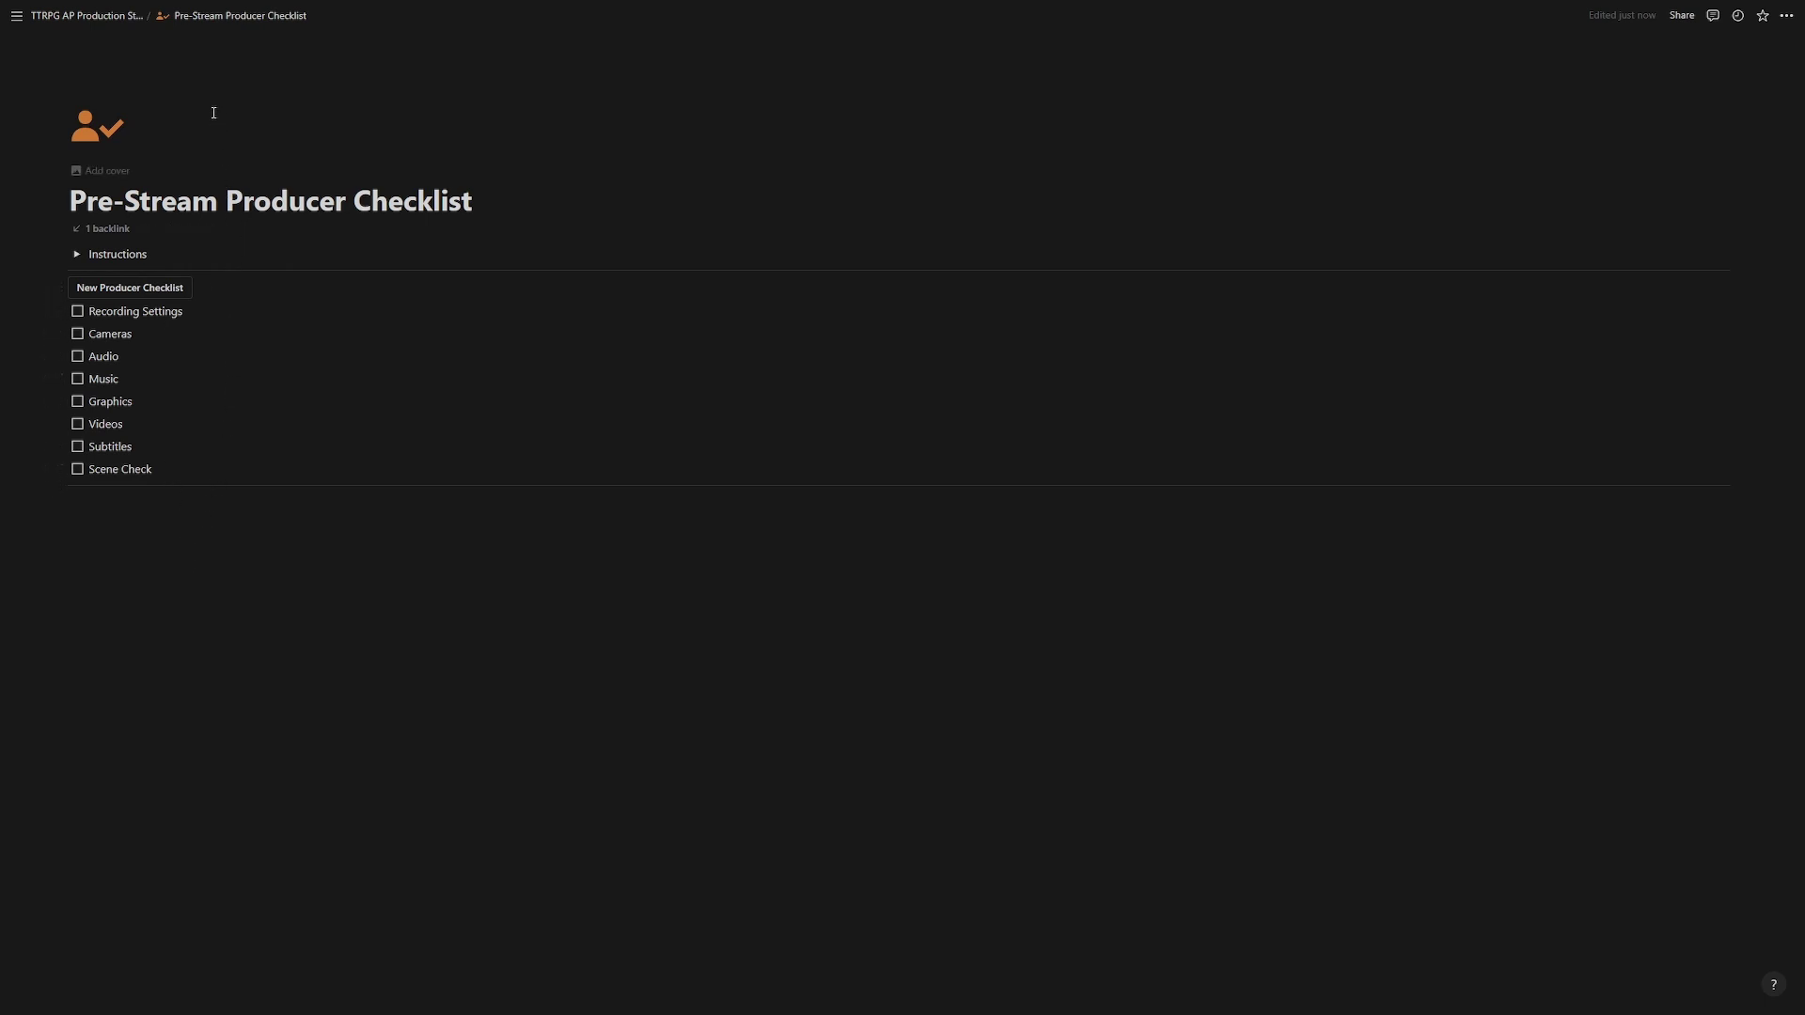
click(122, 17)
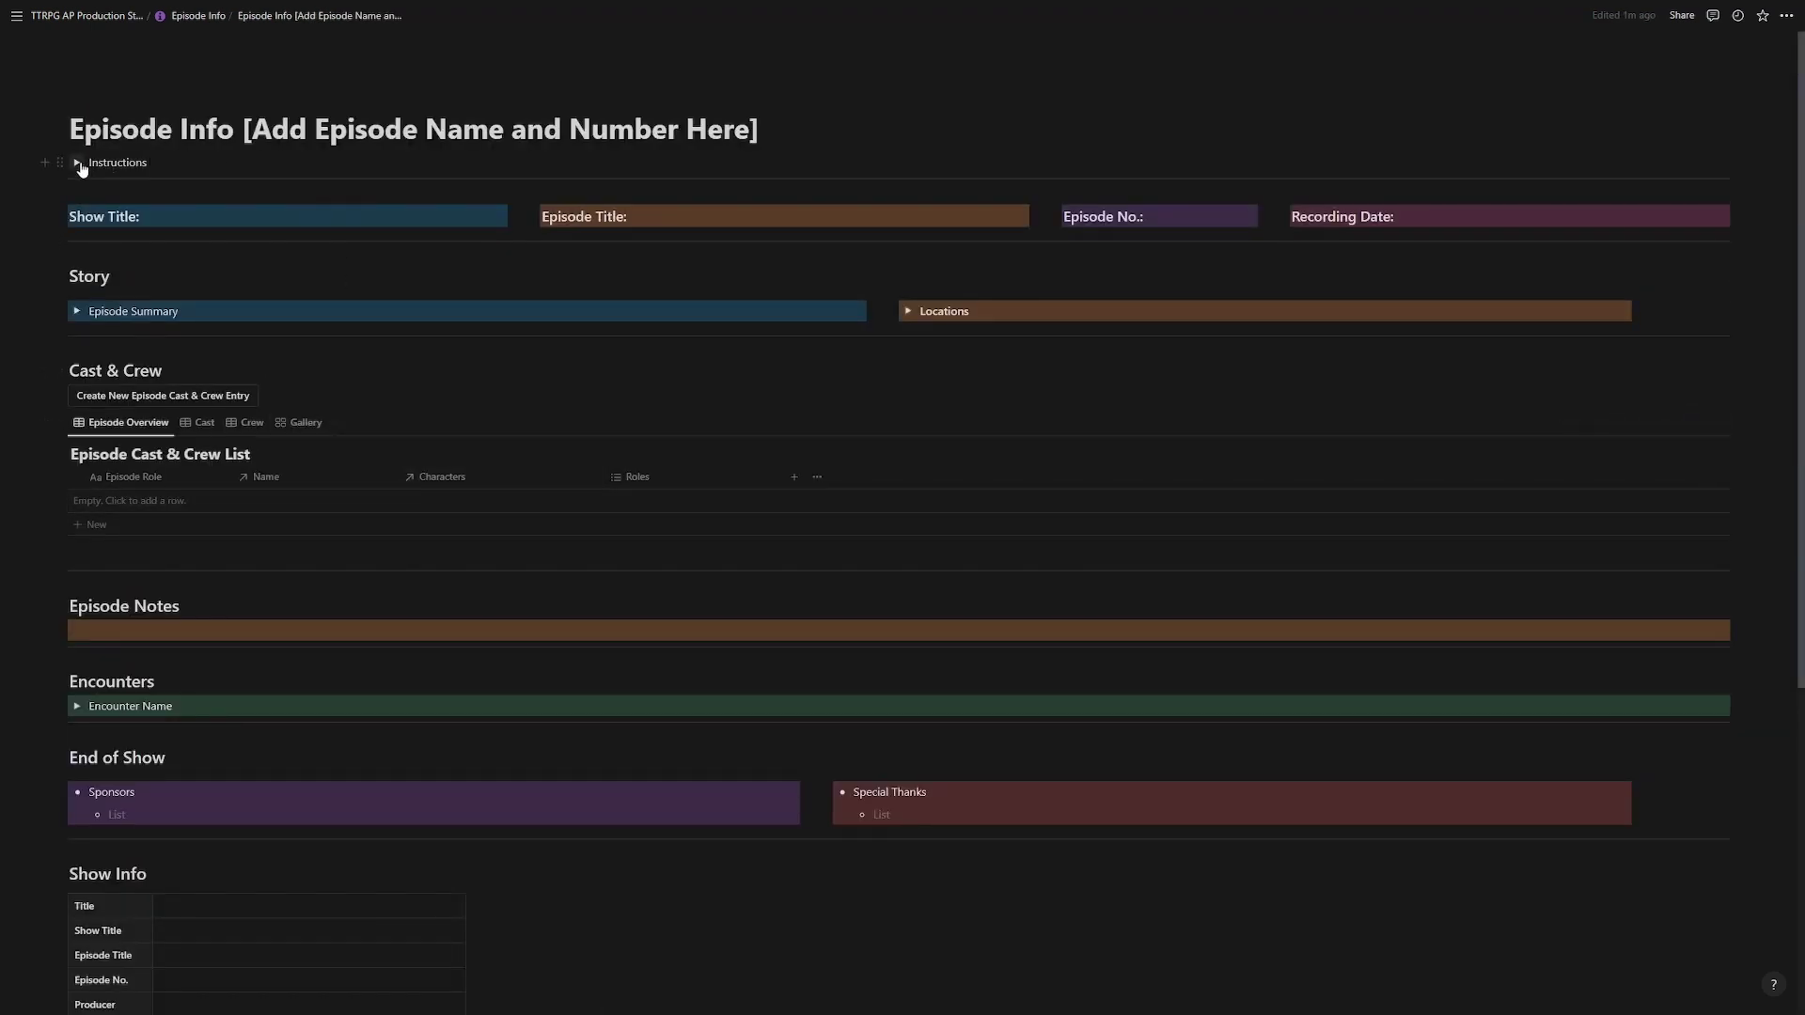
click(78, 164)
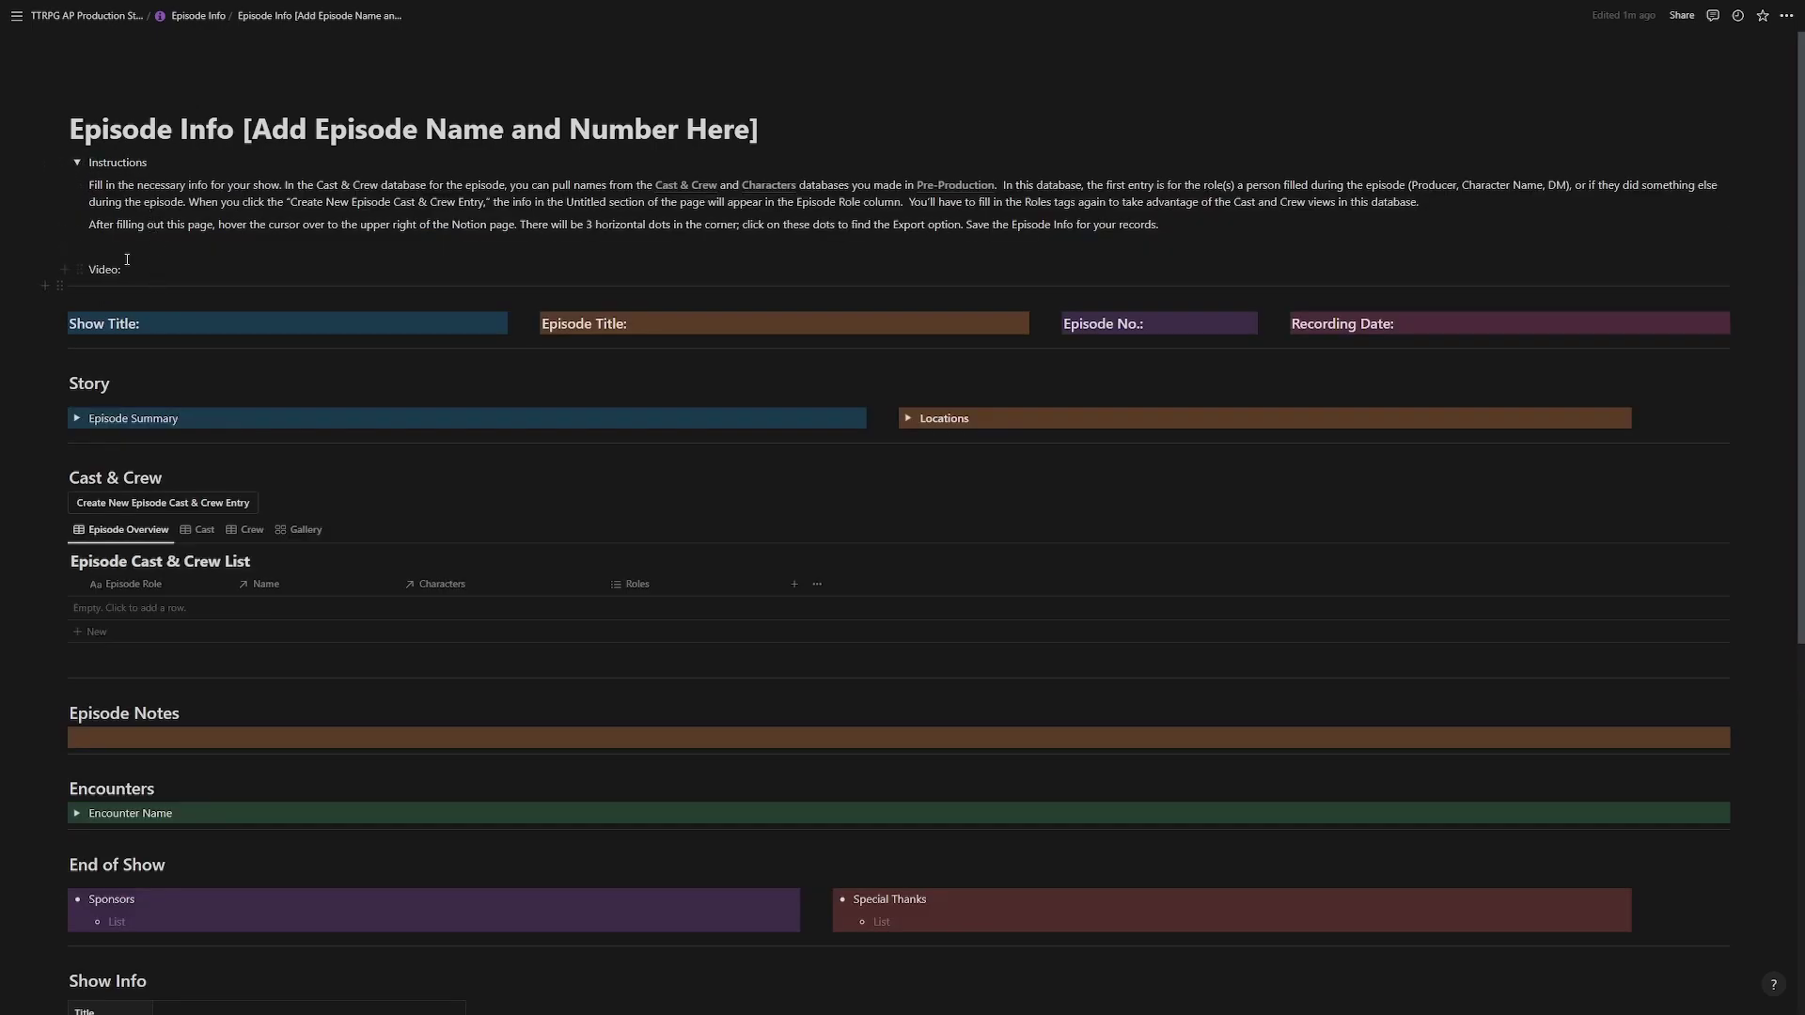
click(79, 164)
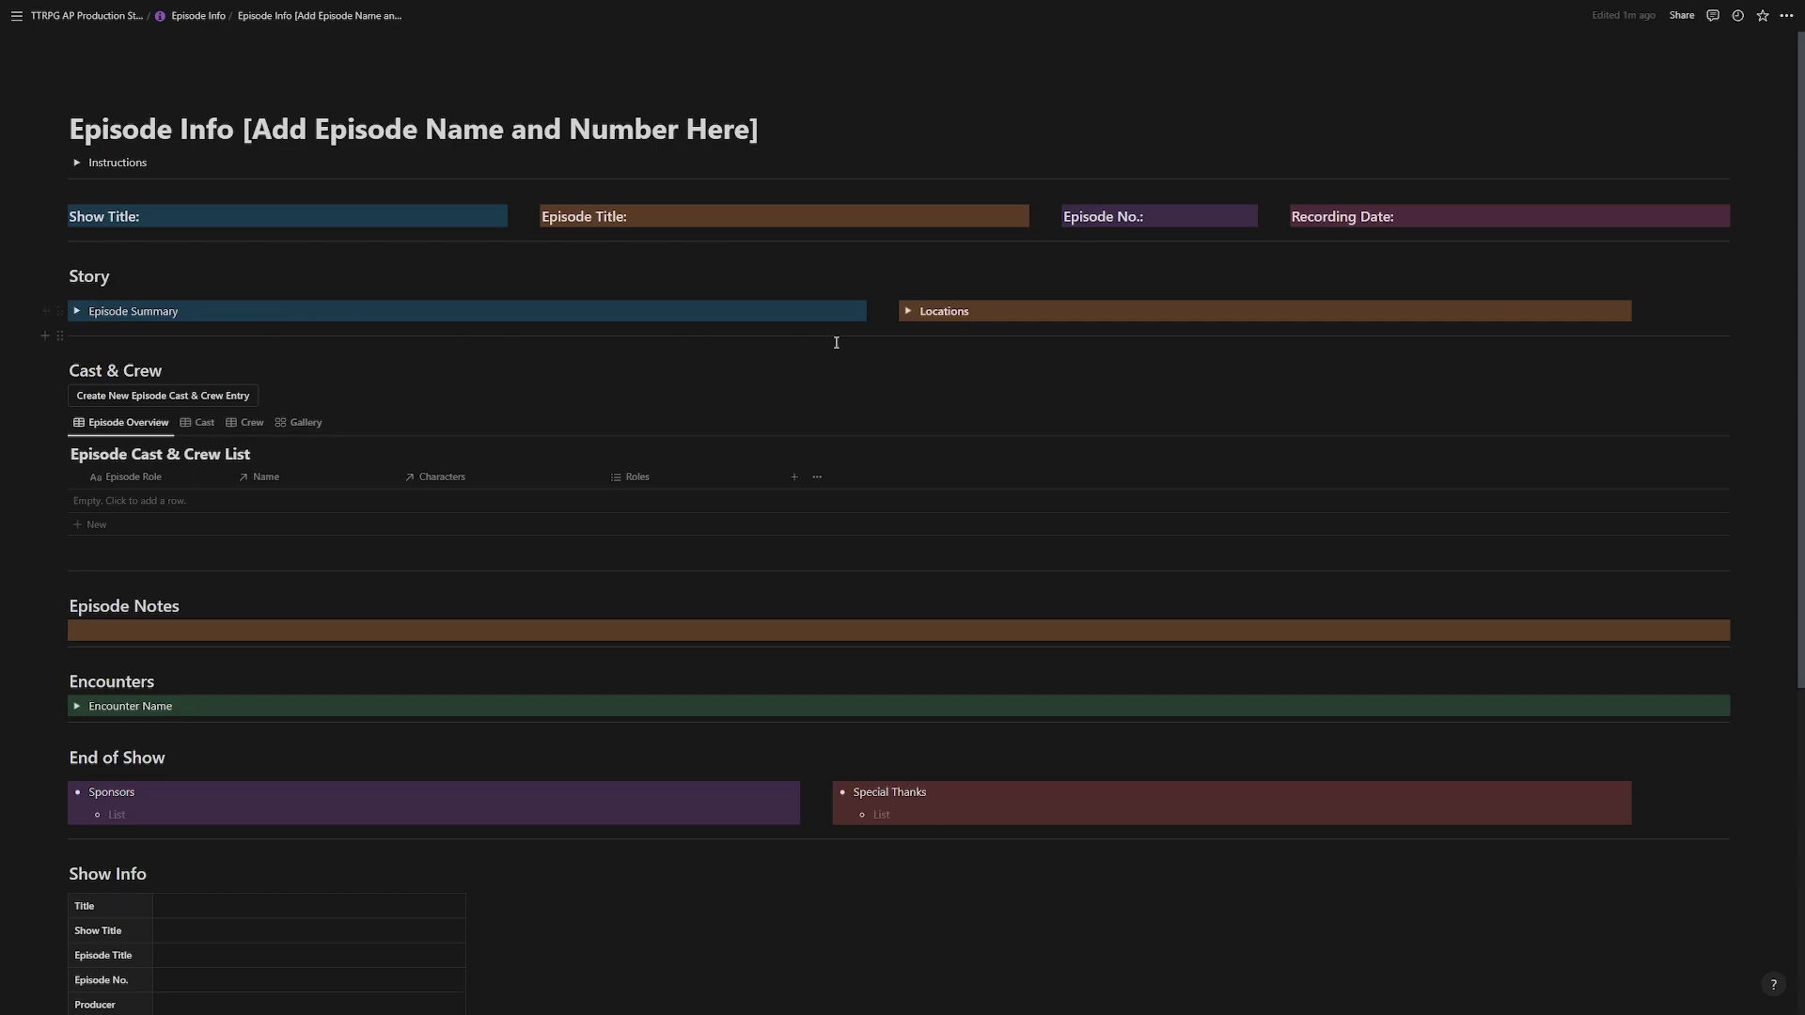
click(79, 313)
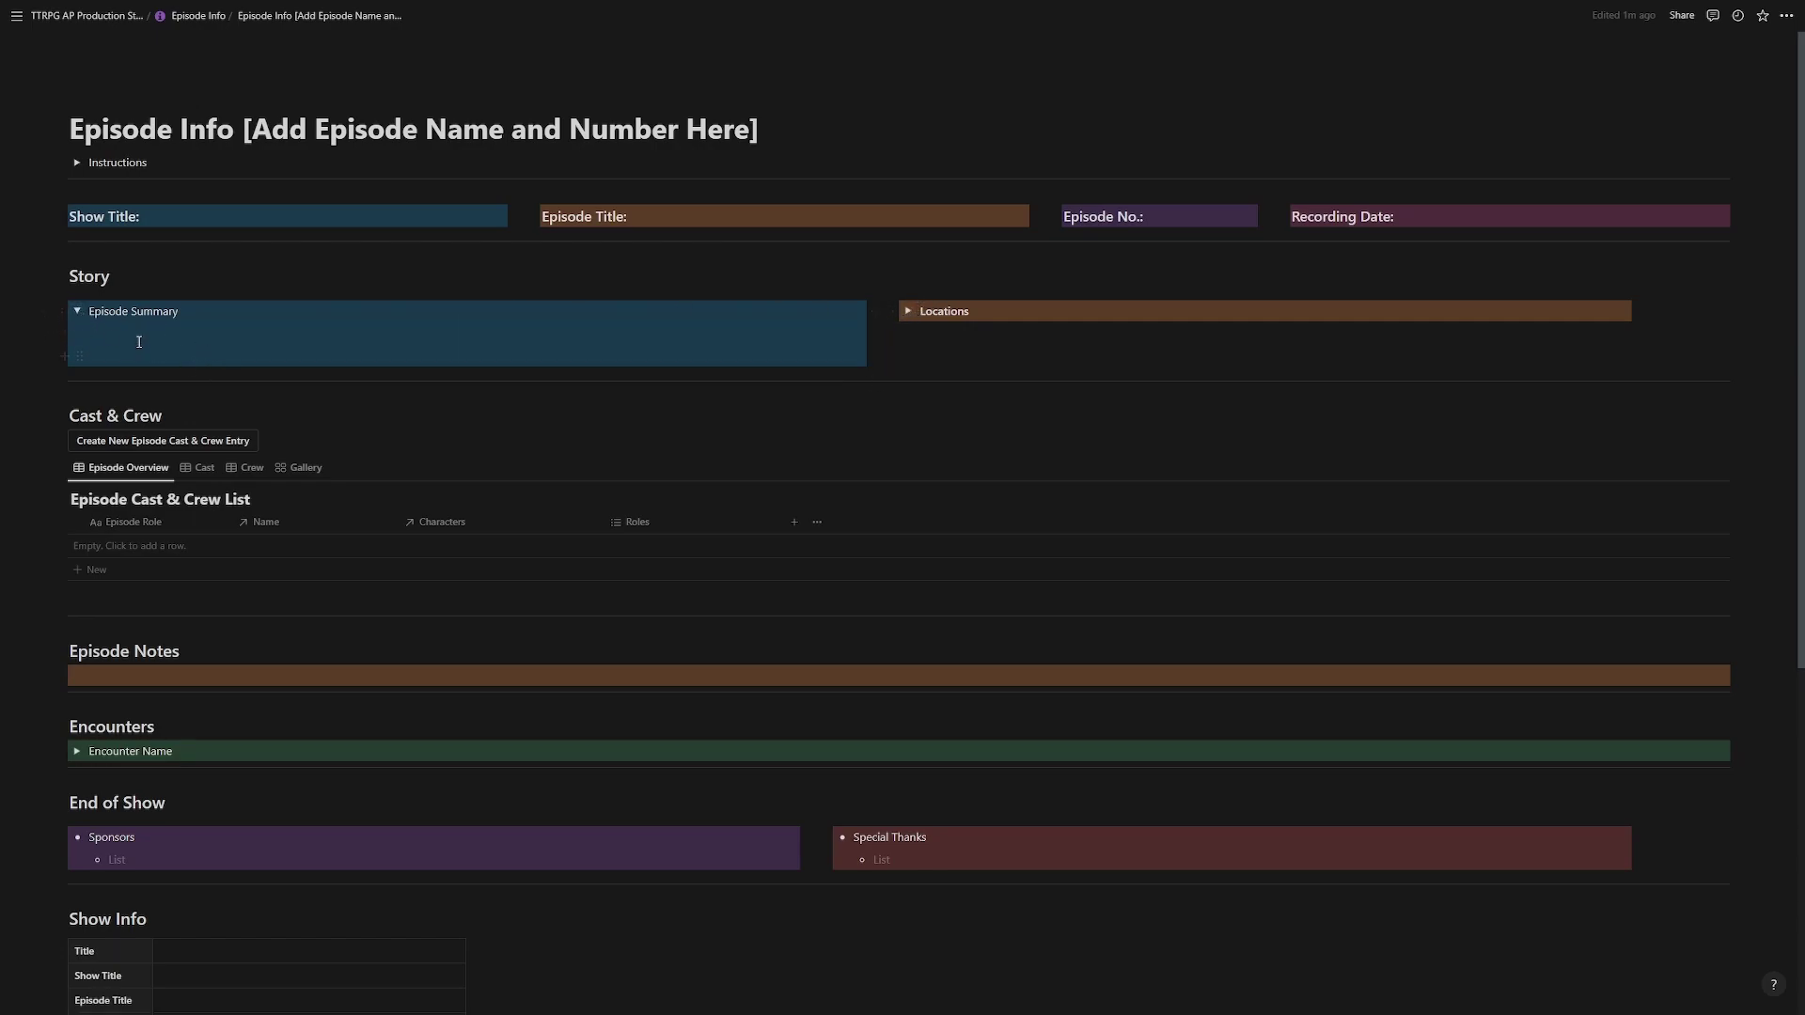
click(78, 312)
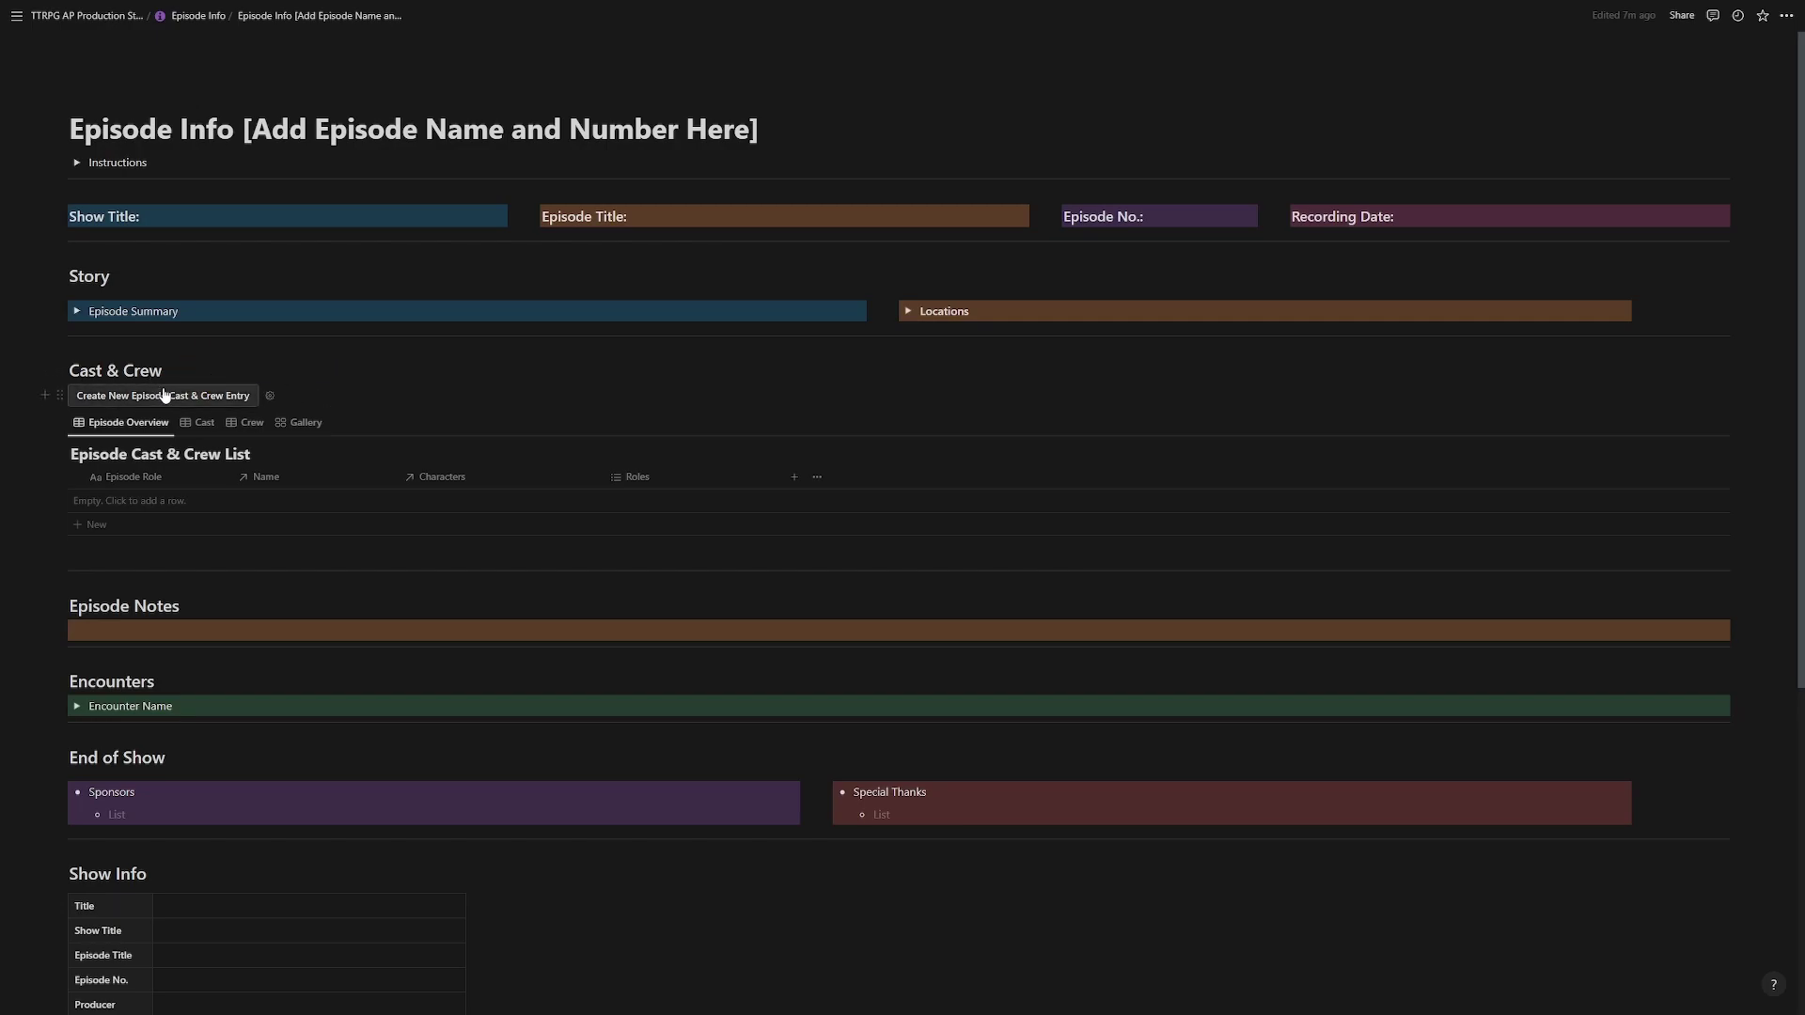
Create a new Episode Cast & Crew entry titled 'Producer'.
click(178, 399)
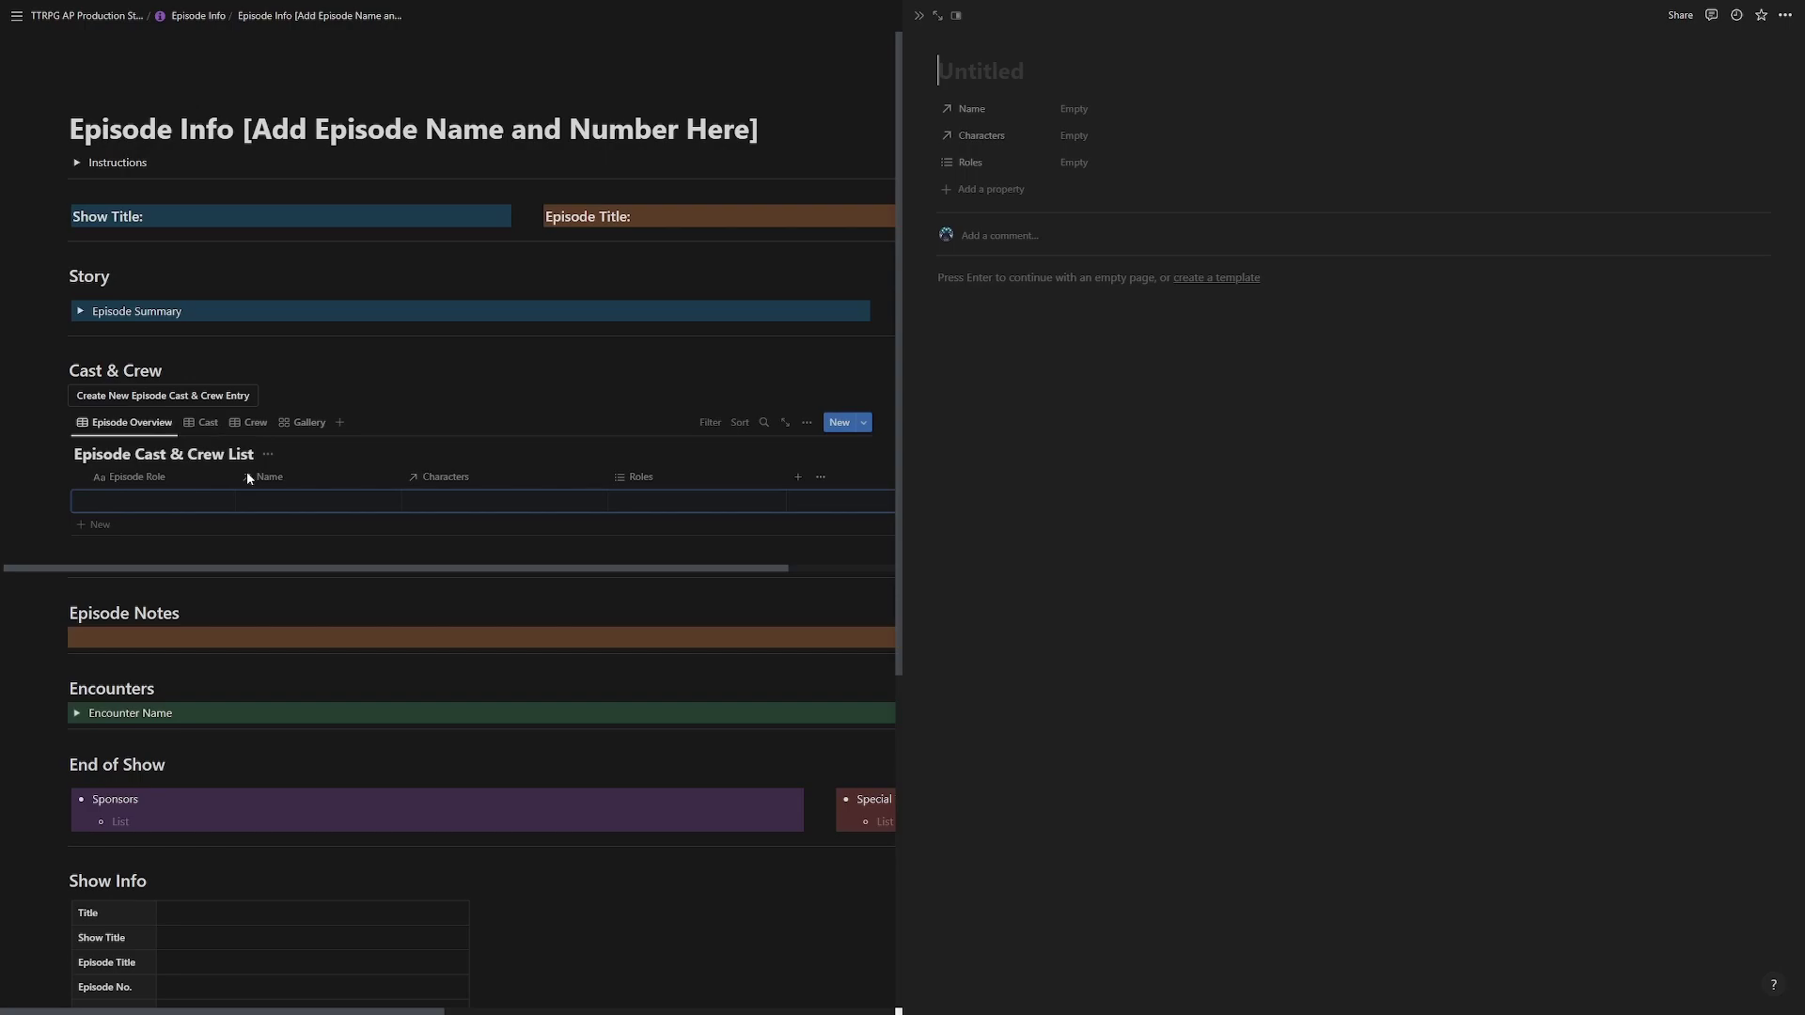
click(202, 479)
drag(202, 479, 175, 477)
drag(1168, 71, 1037, 75)
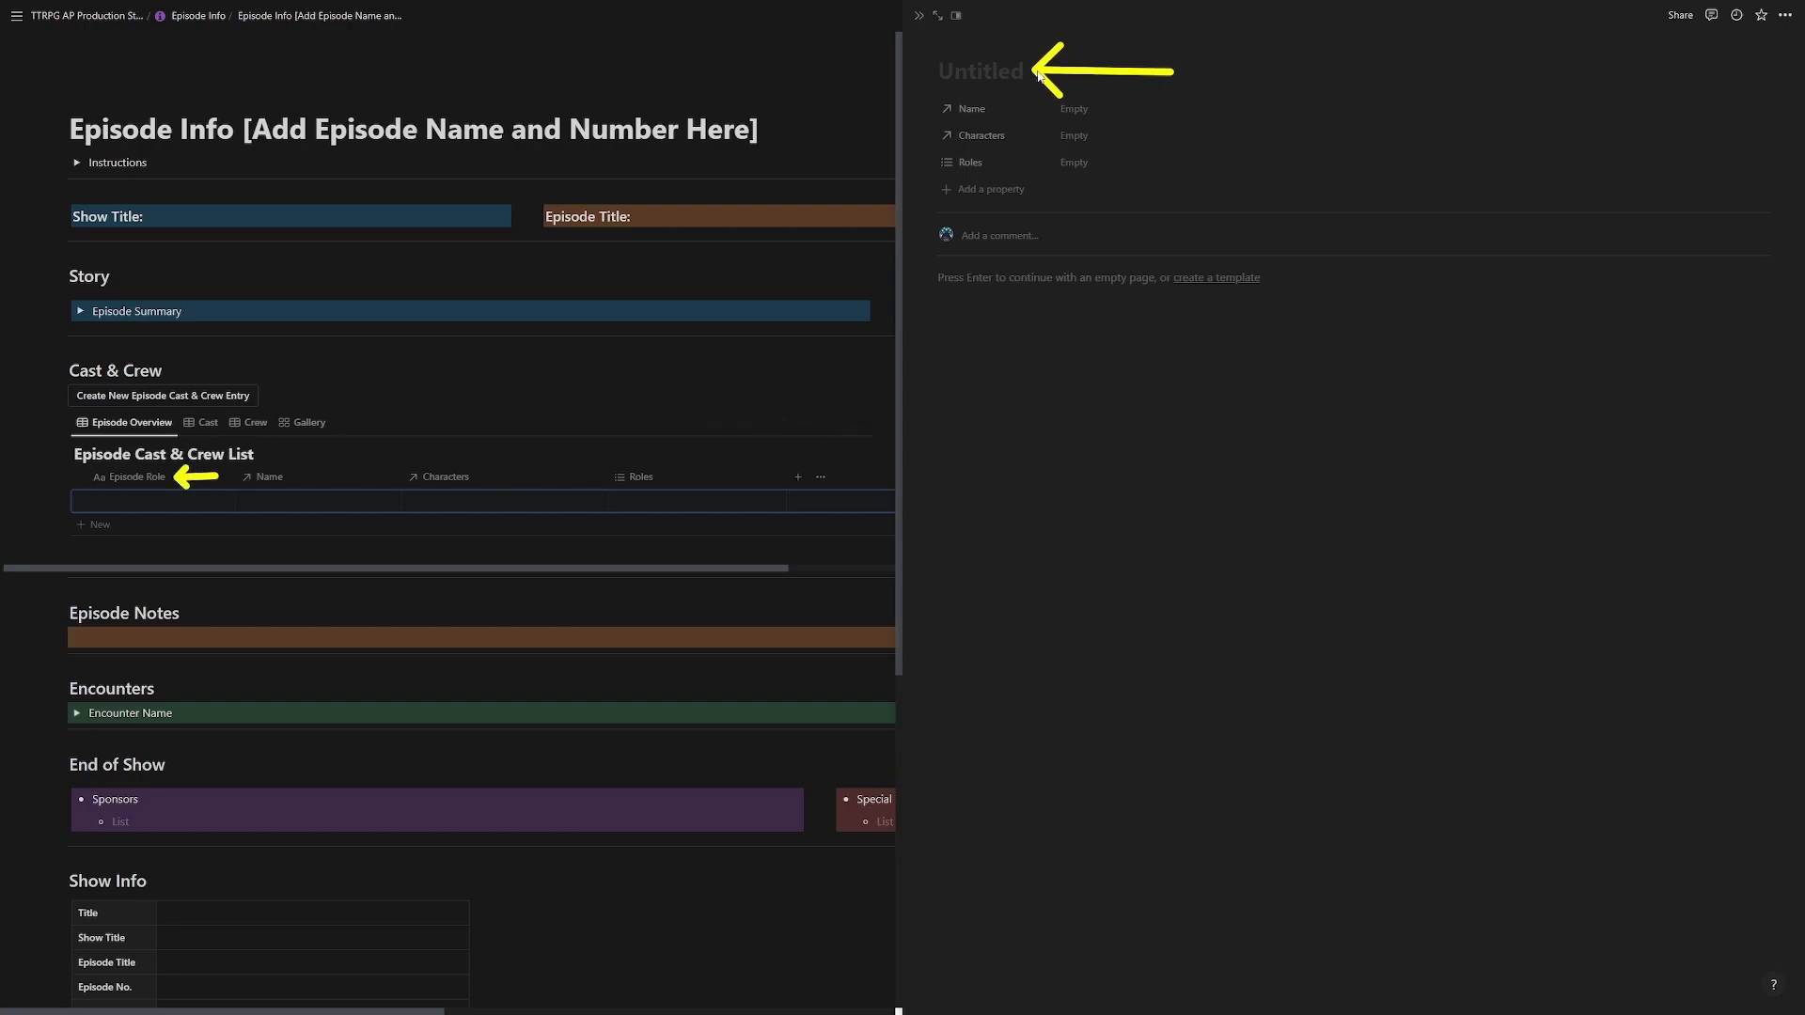
click(1016, 75)
text(Prod)
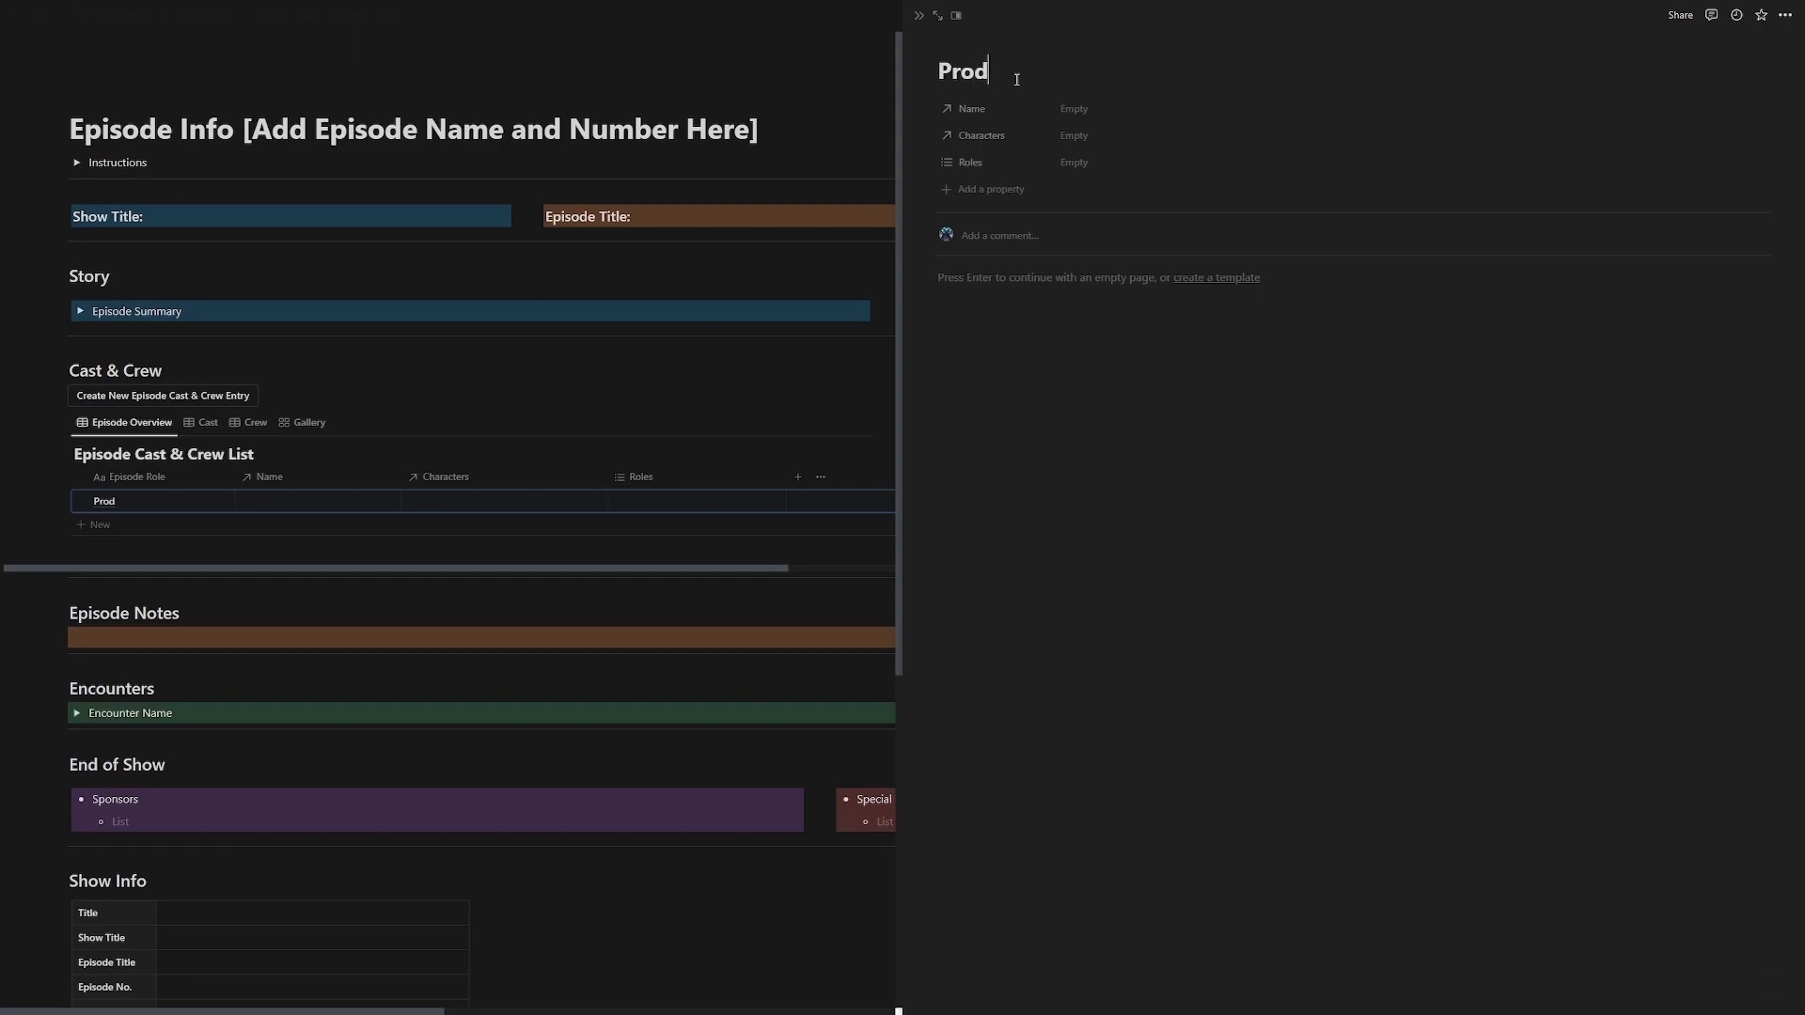
text(ucer)
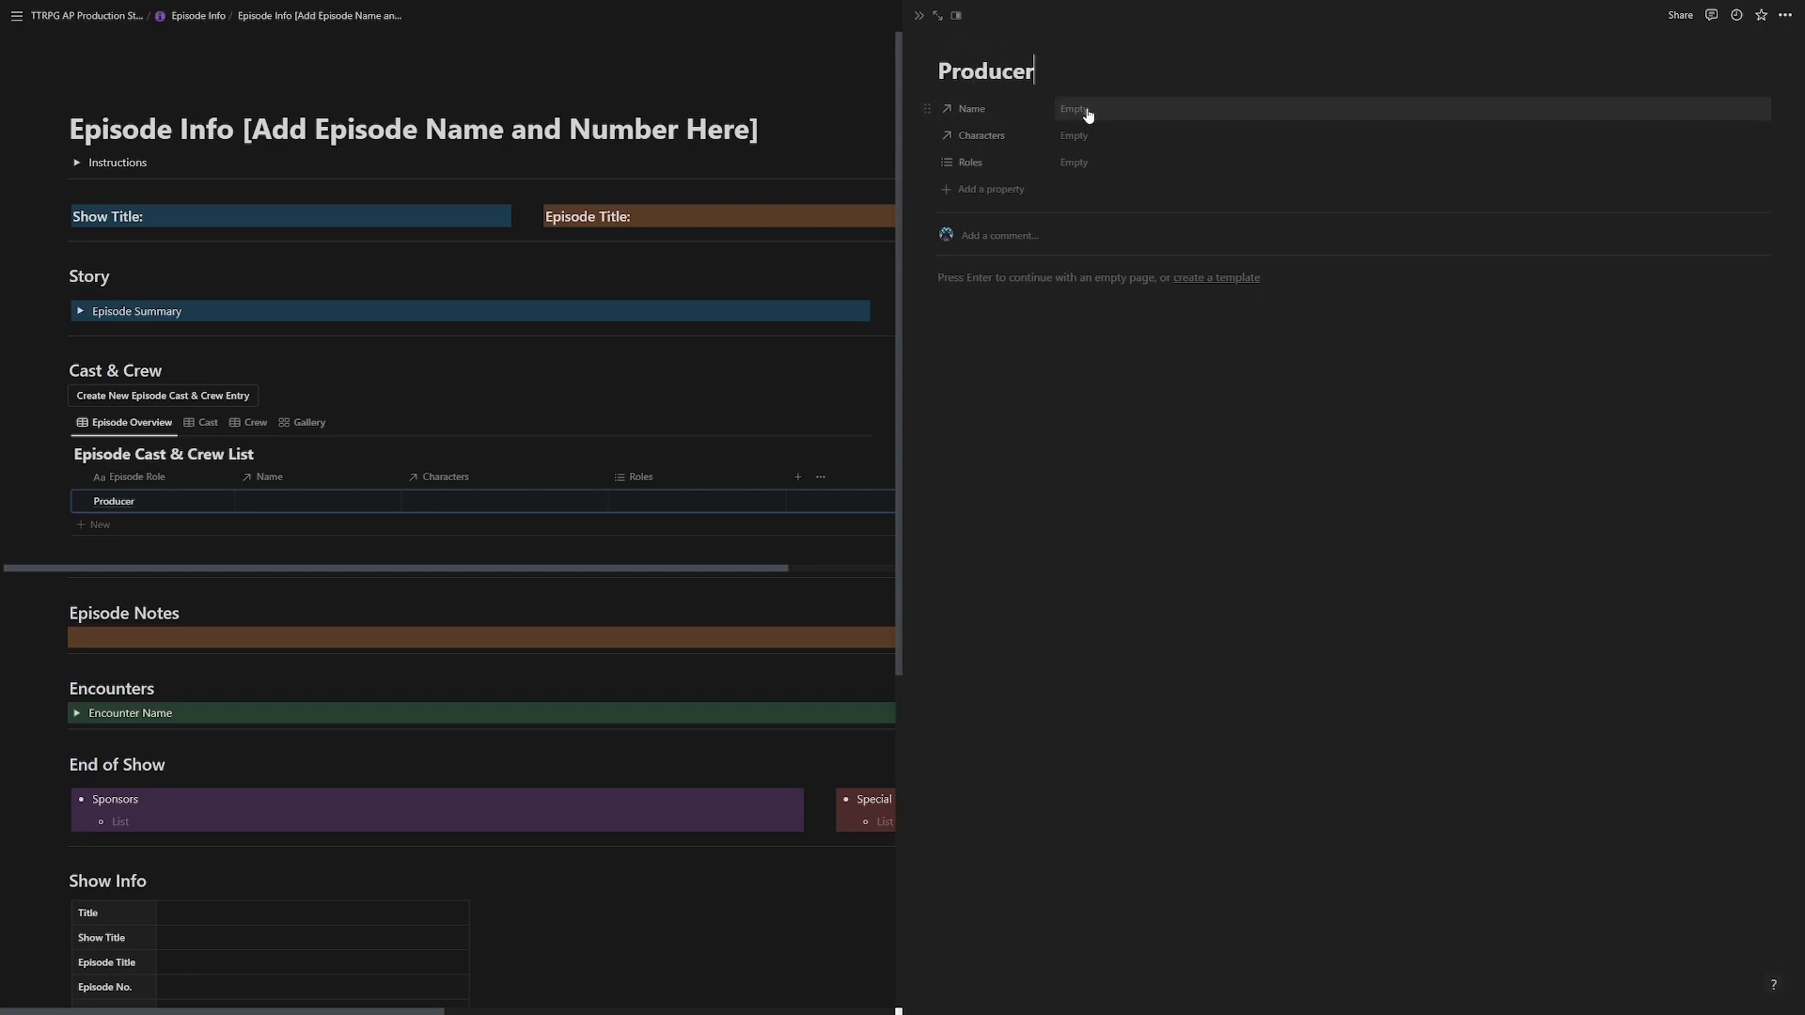
Link the listed cast member as the entry's Name and Smithy as its character.
click(1087, 111)
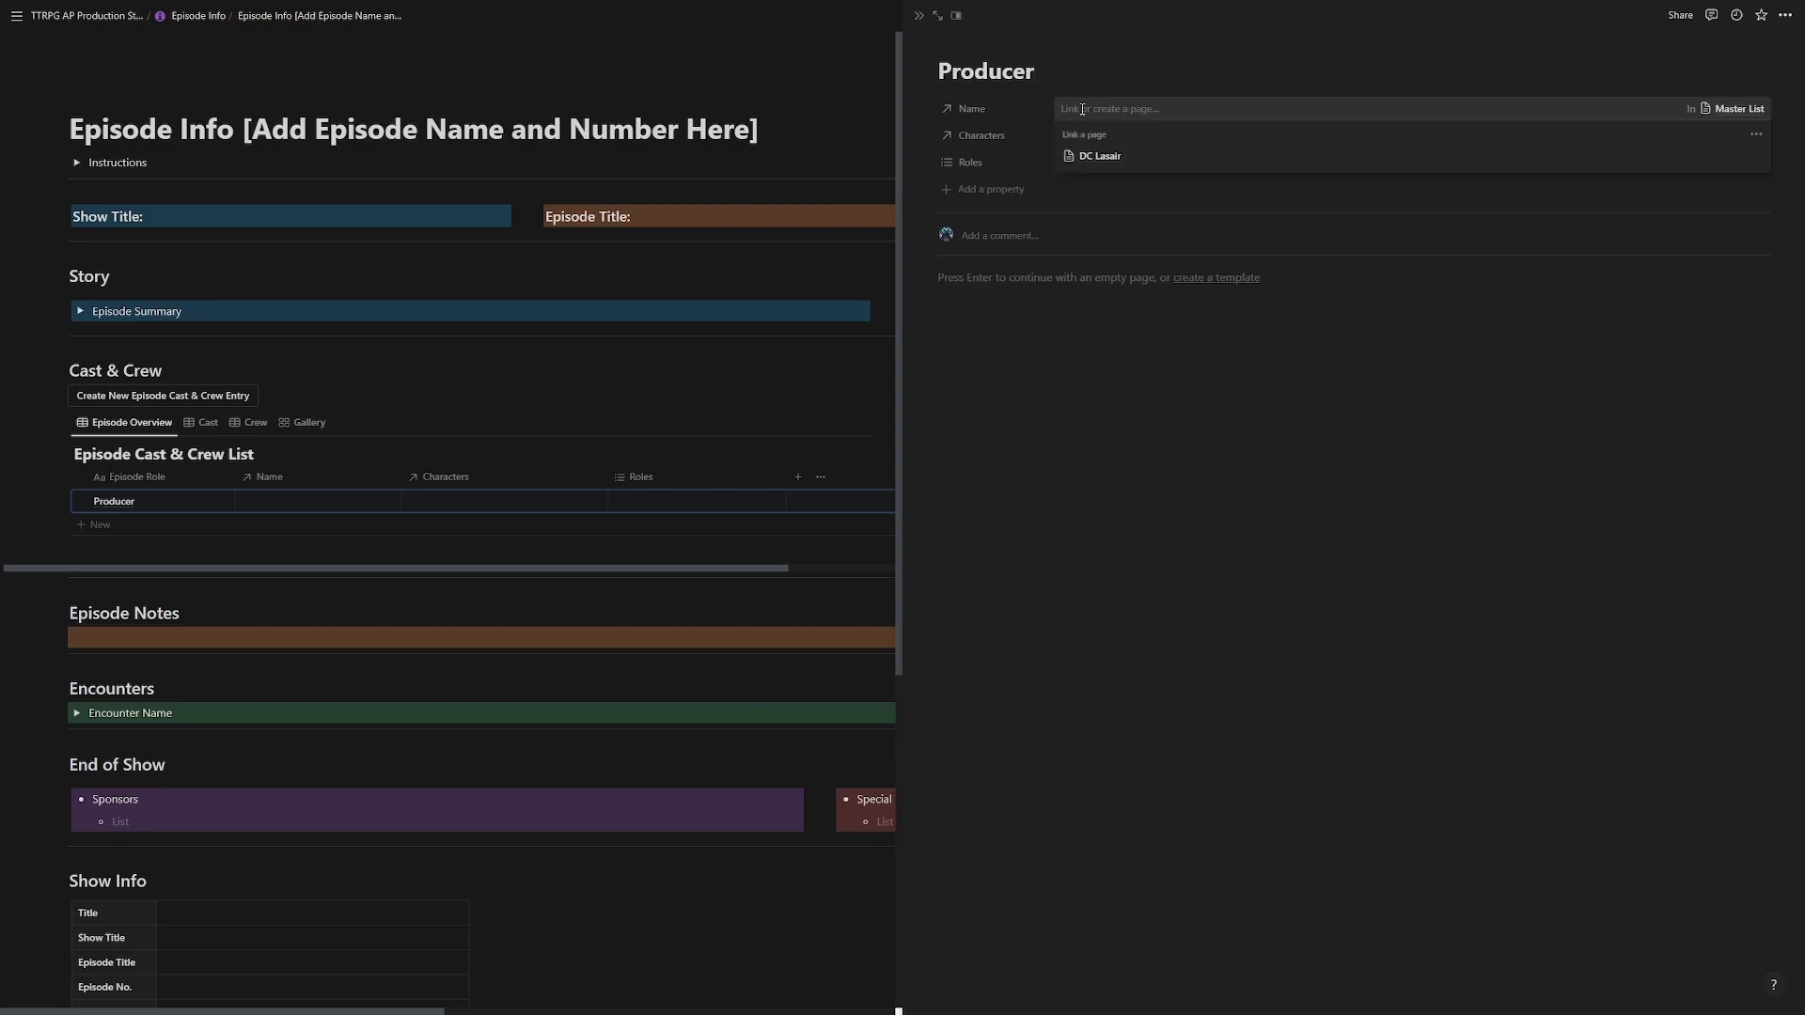
click(1104, 158)
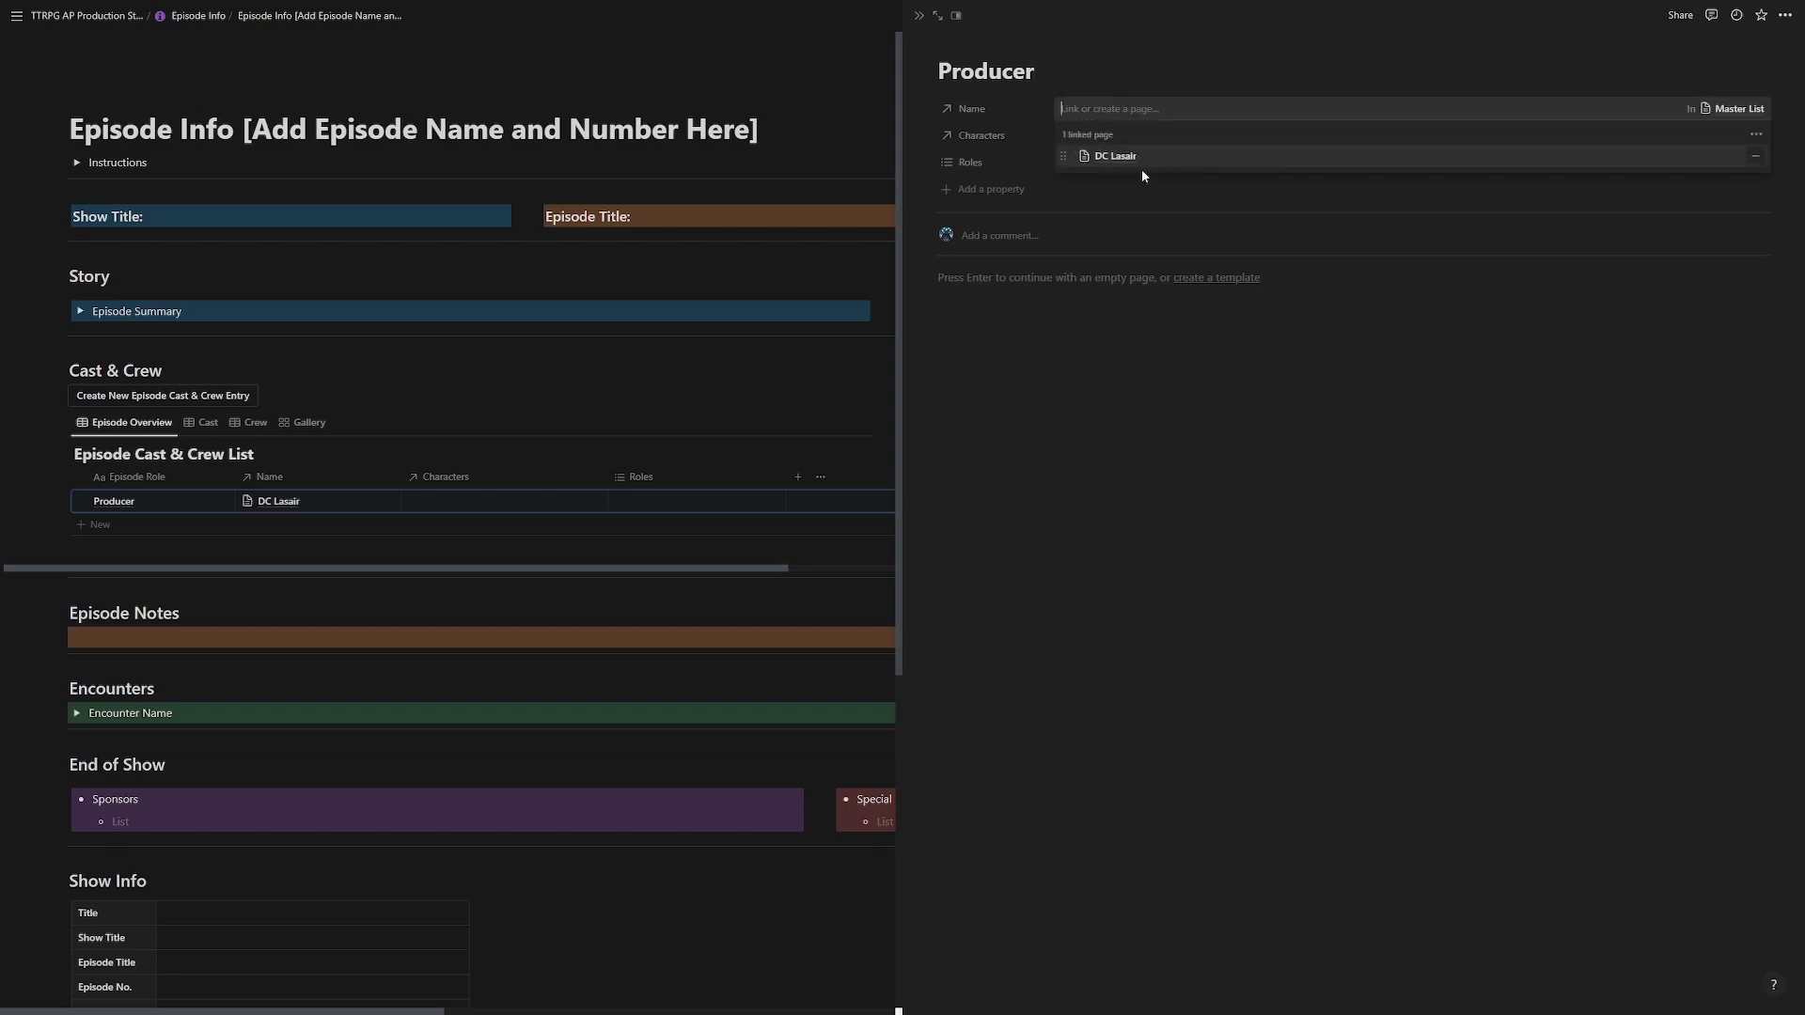
click(1201, 196)
click(1066, 136)
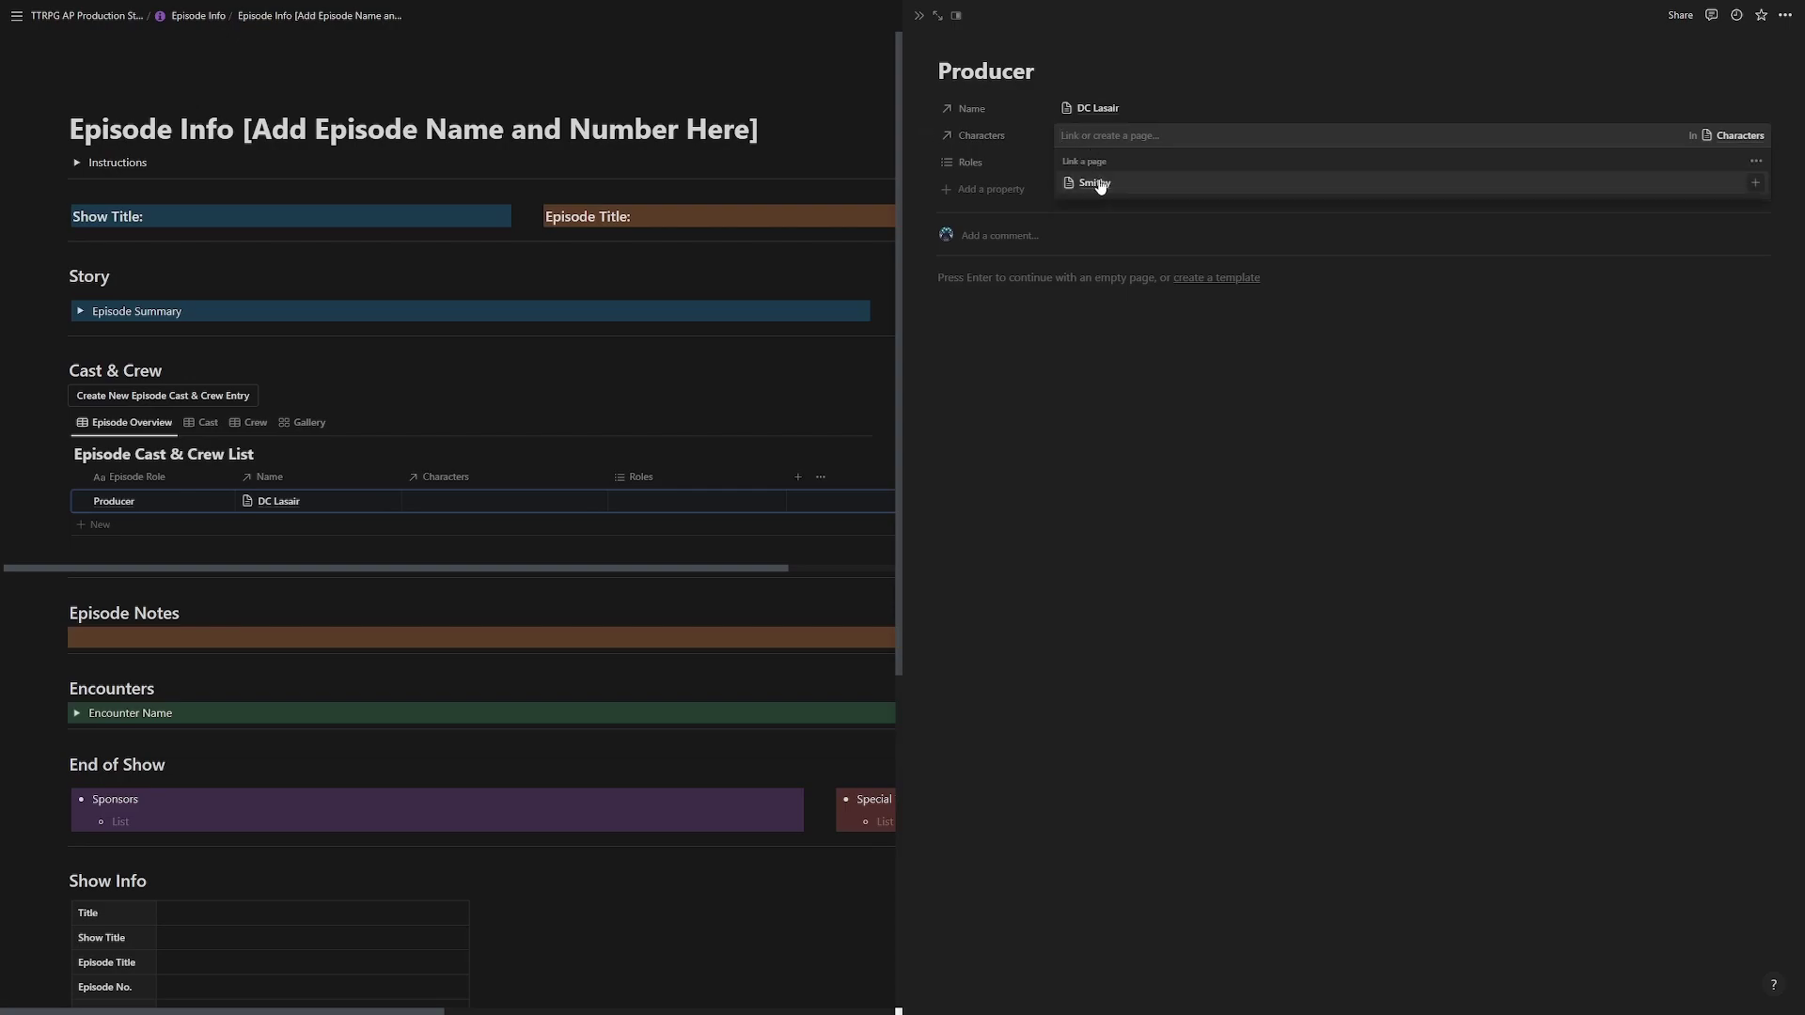
click(1095, 184)
click(1118, 179)
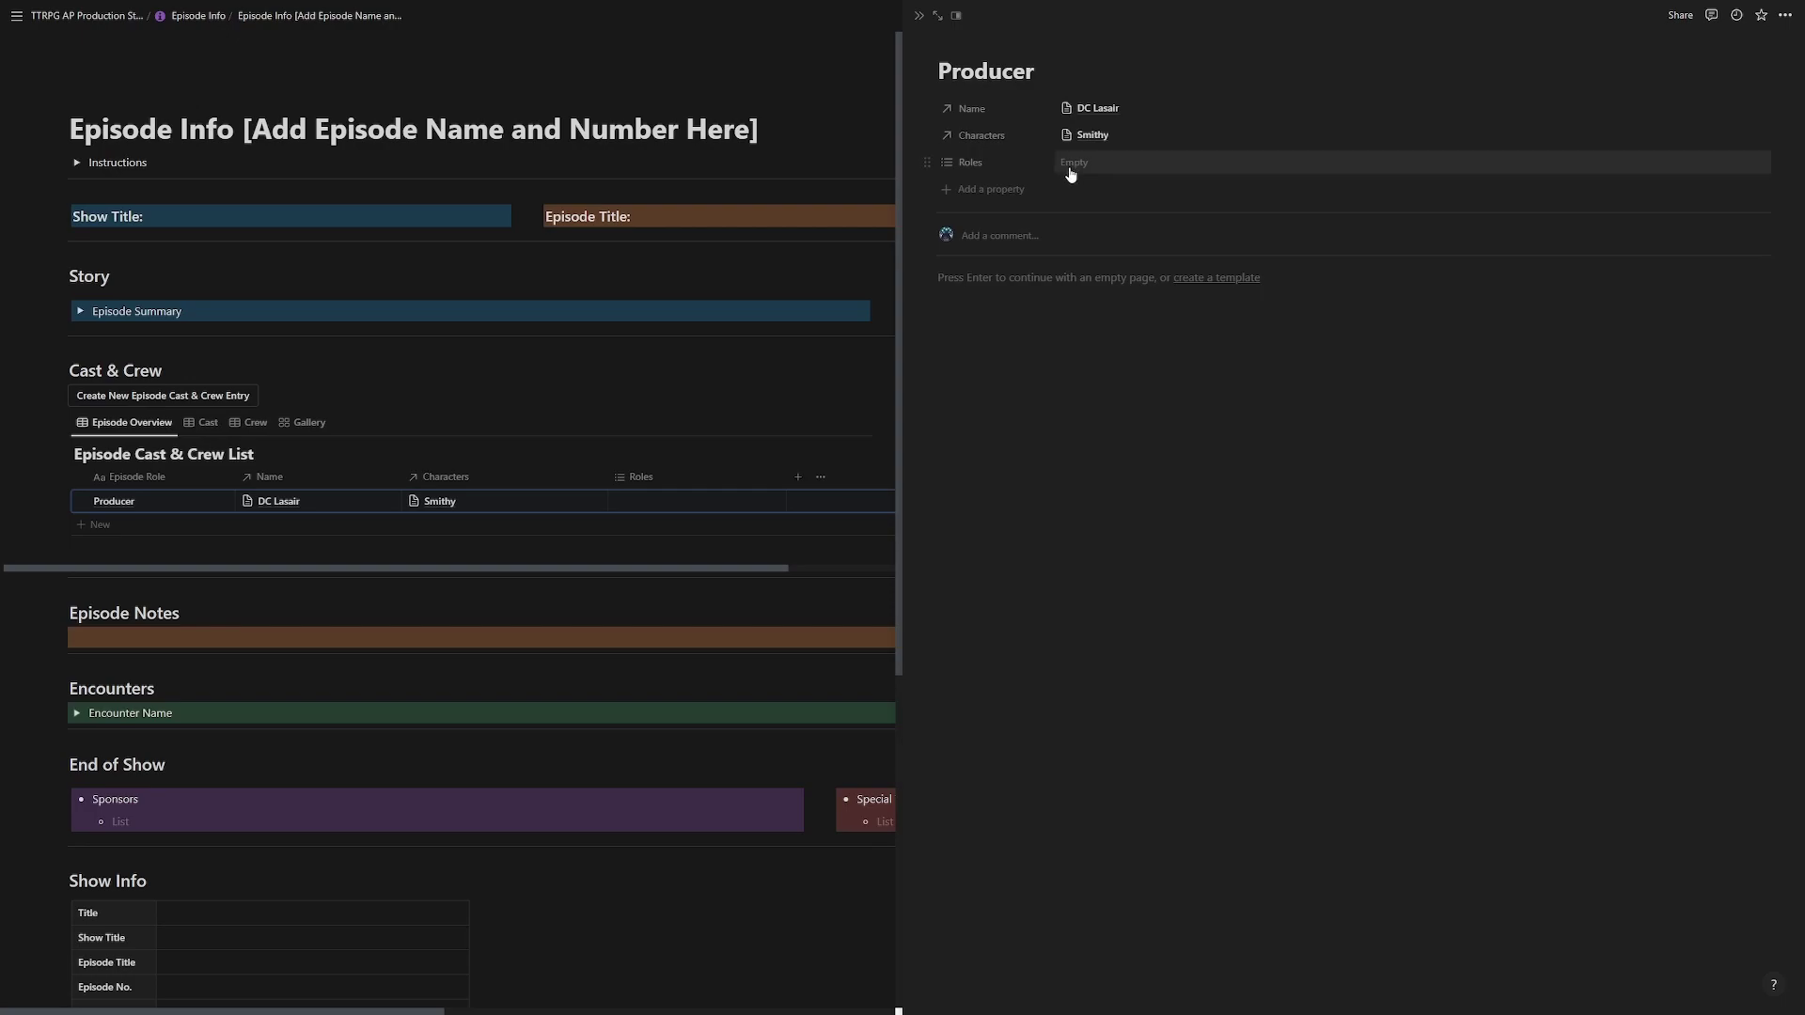
Give the Producer entry the roles Cast, Crew and Producer.
click(1071, 169)
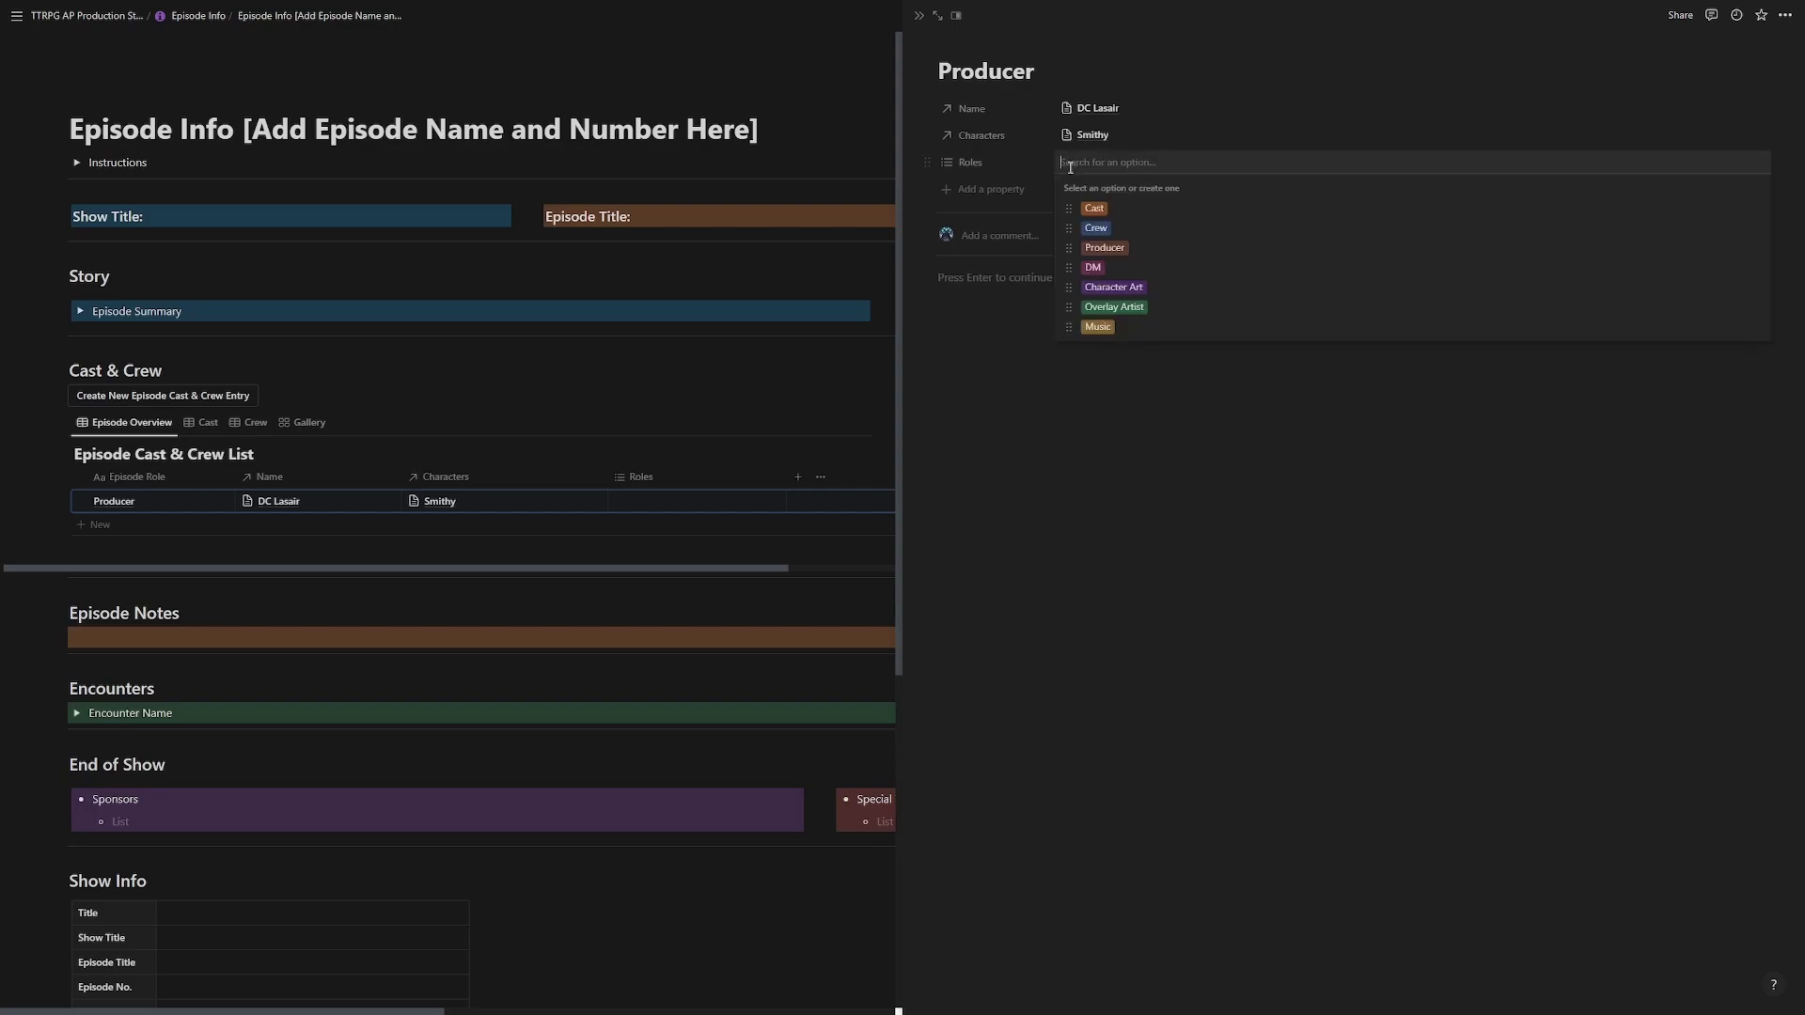
click(1098, 209)
click(1111, 231)
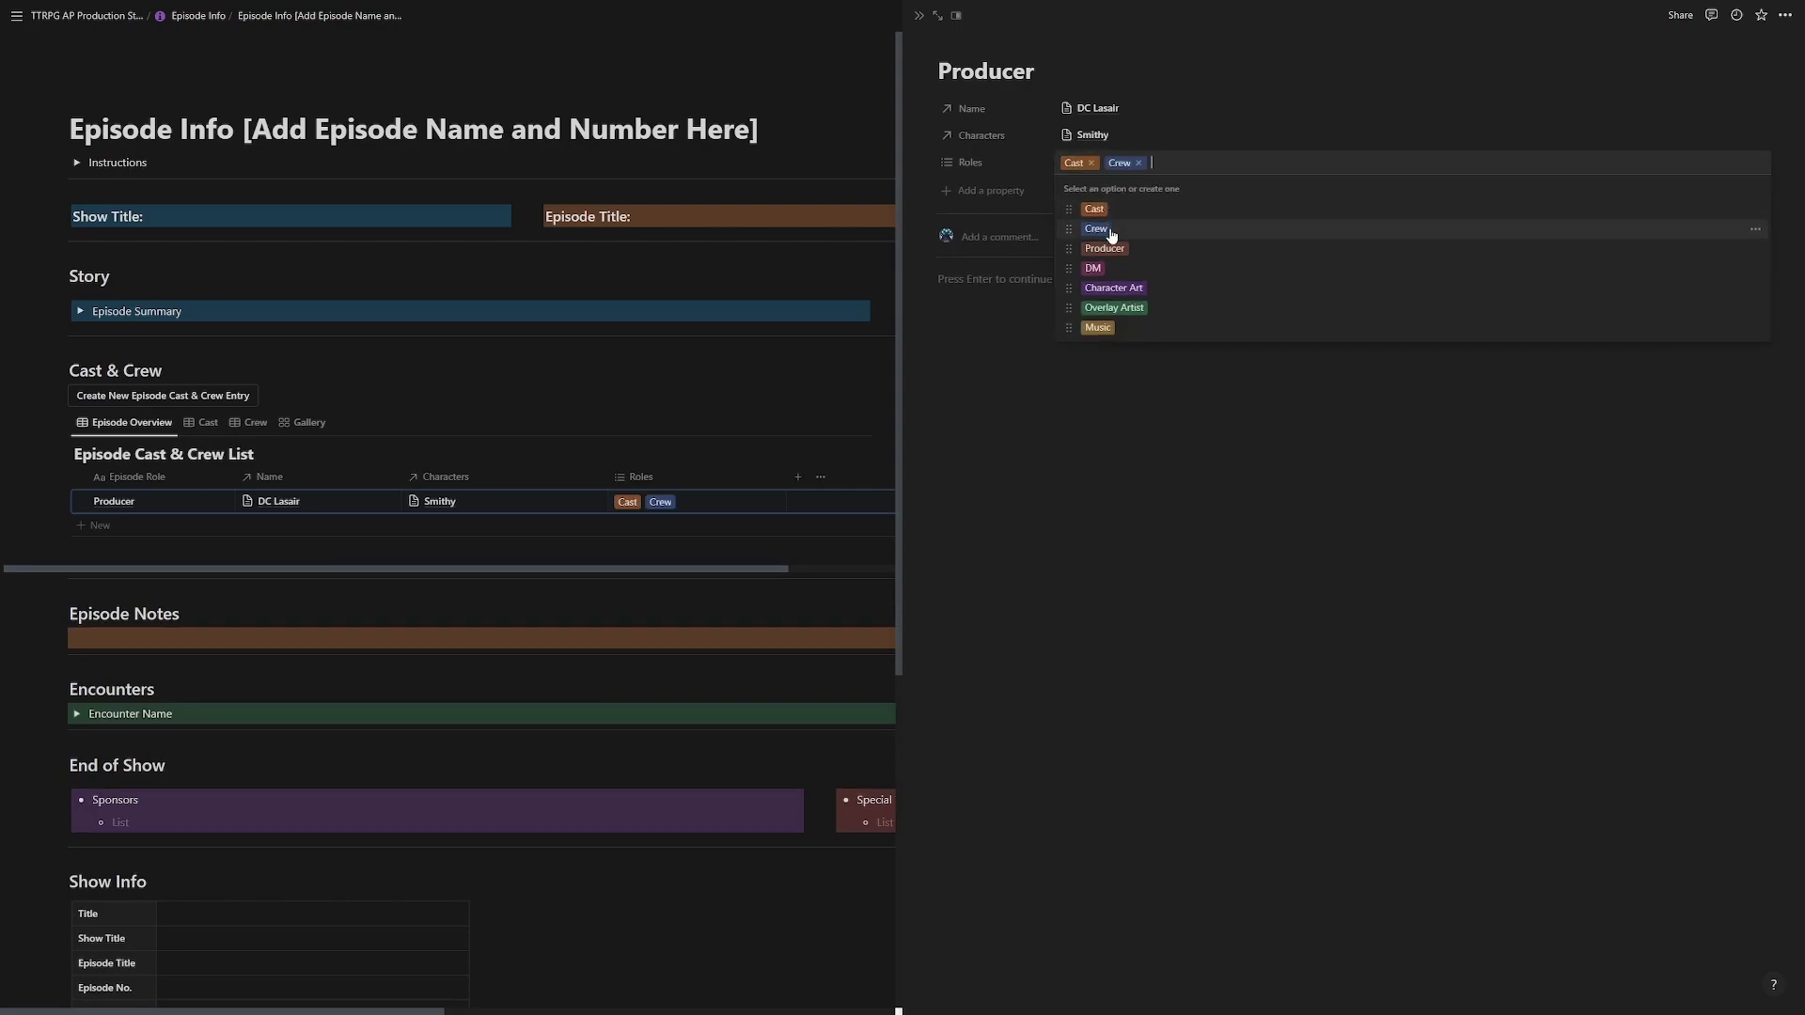
click(1111, 250)
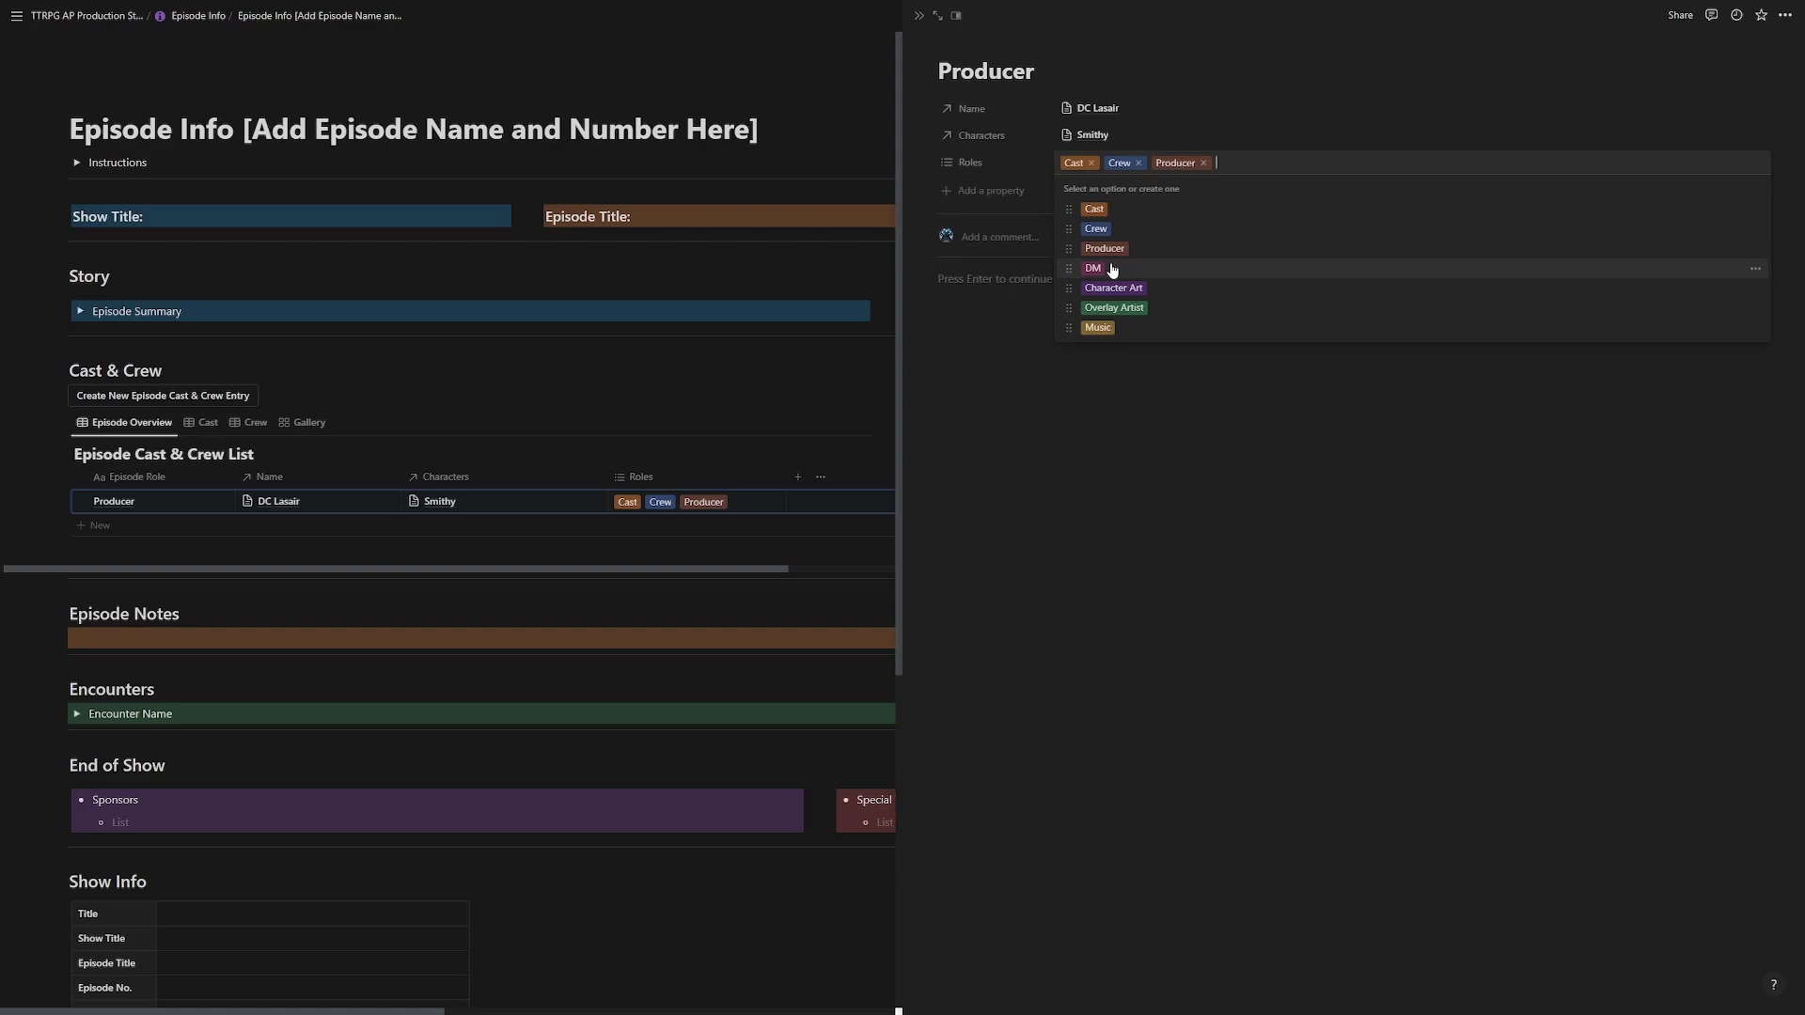
click(776, 412)
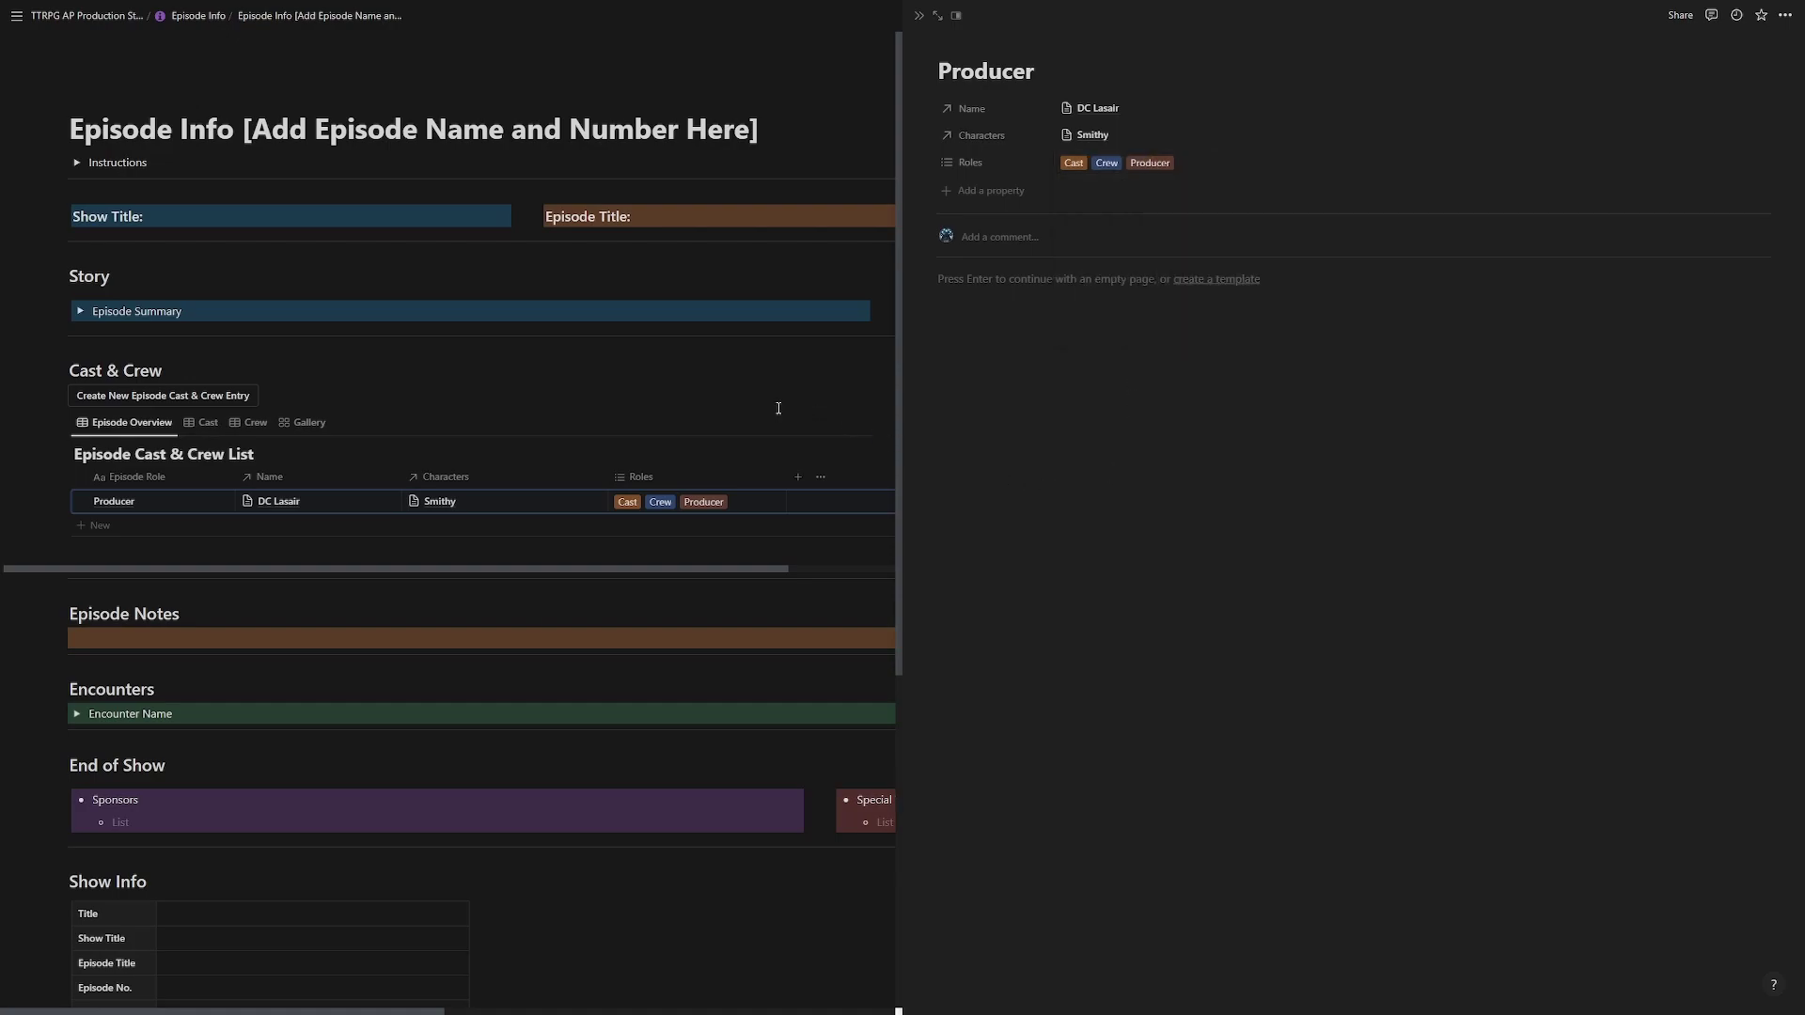
Check the Crew and Gallery views, return to Episode Overview, and add a blank cast entry.
click(917, 22)
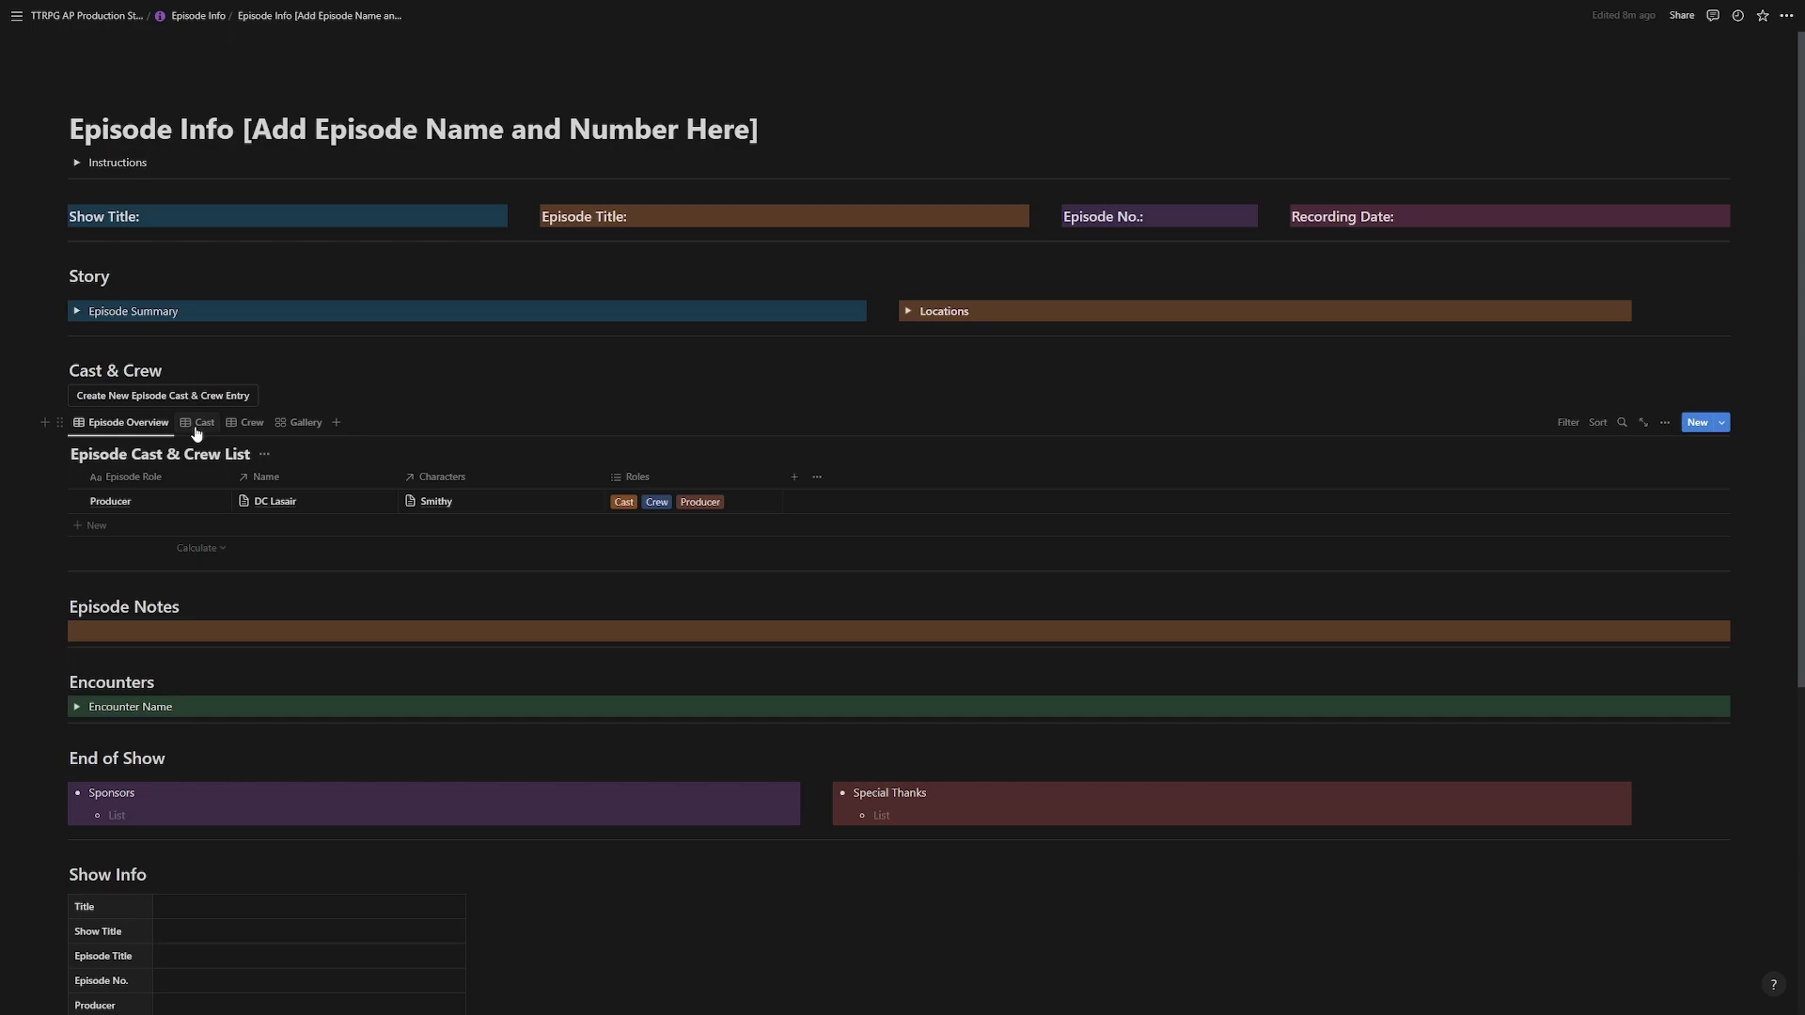
click(246, 423)
click(299, 425)
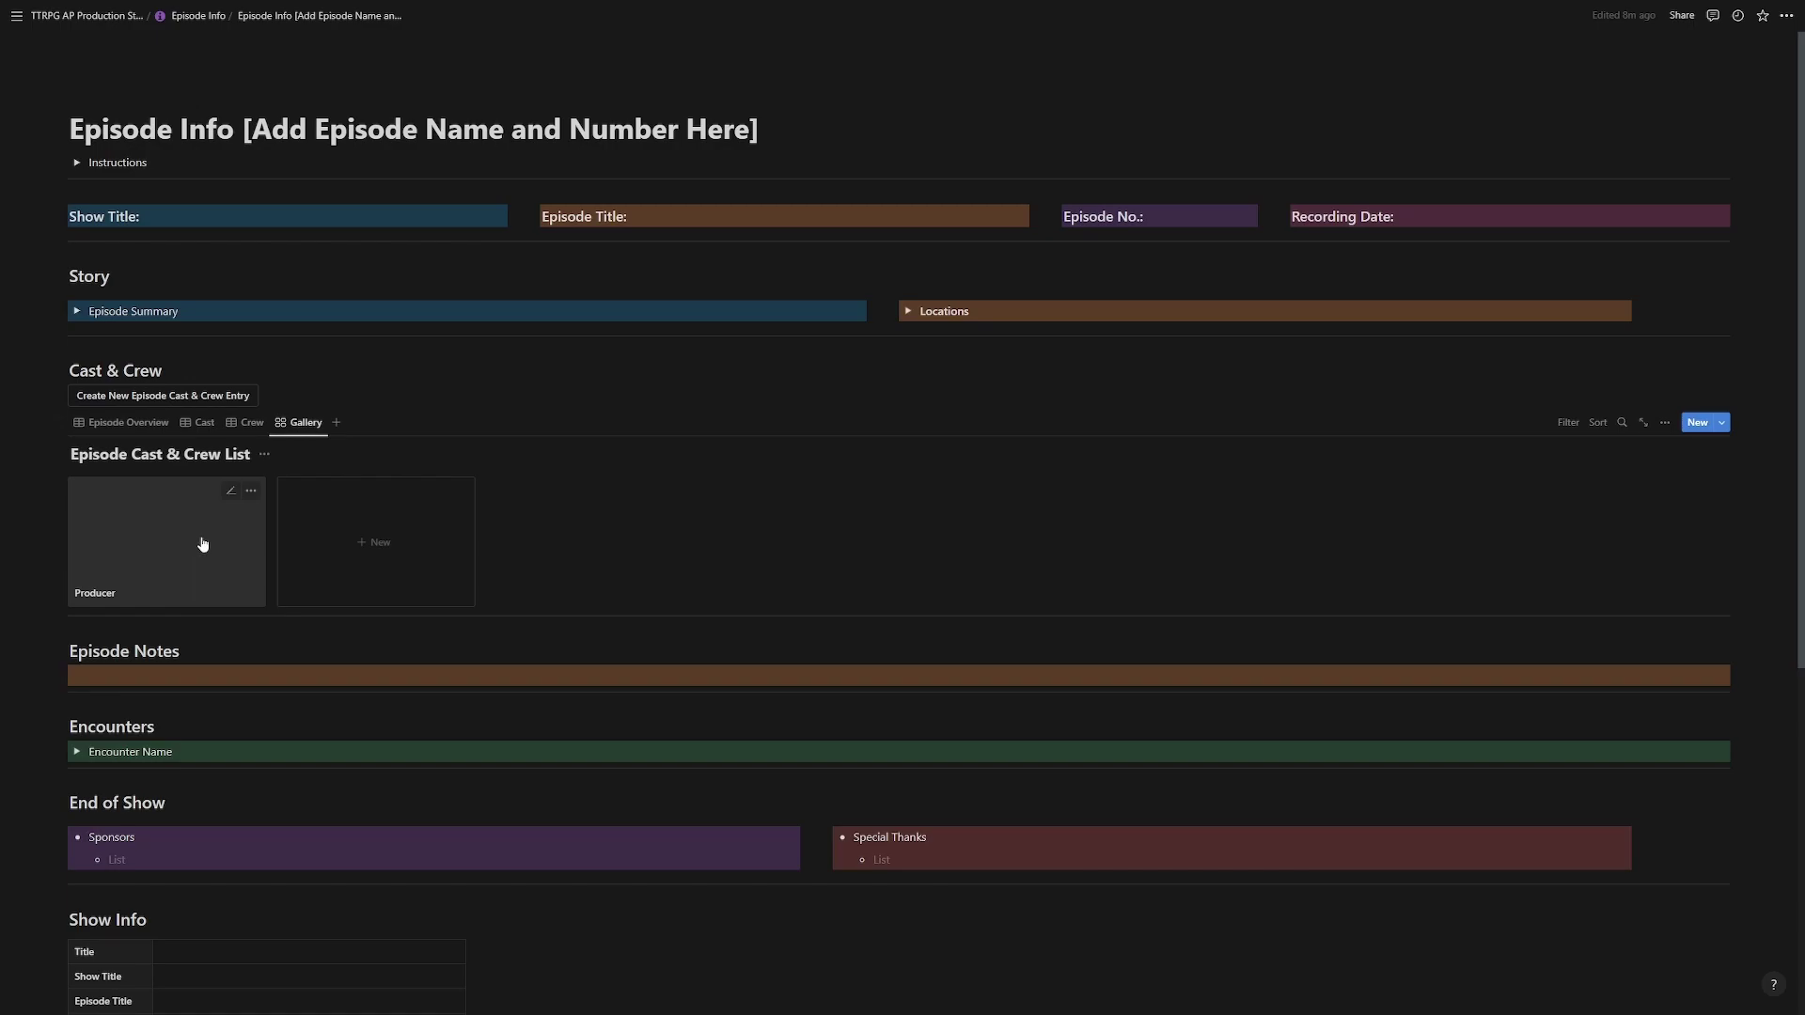
click(127, 423)
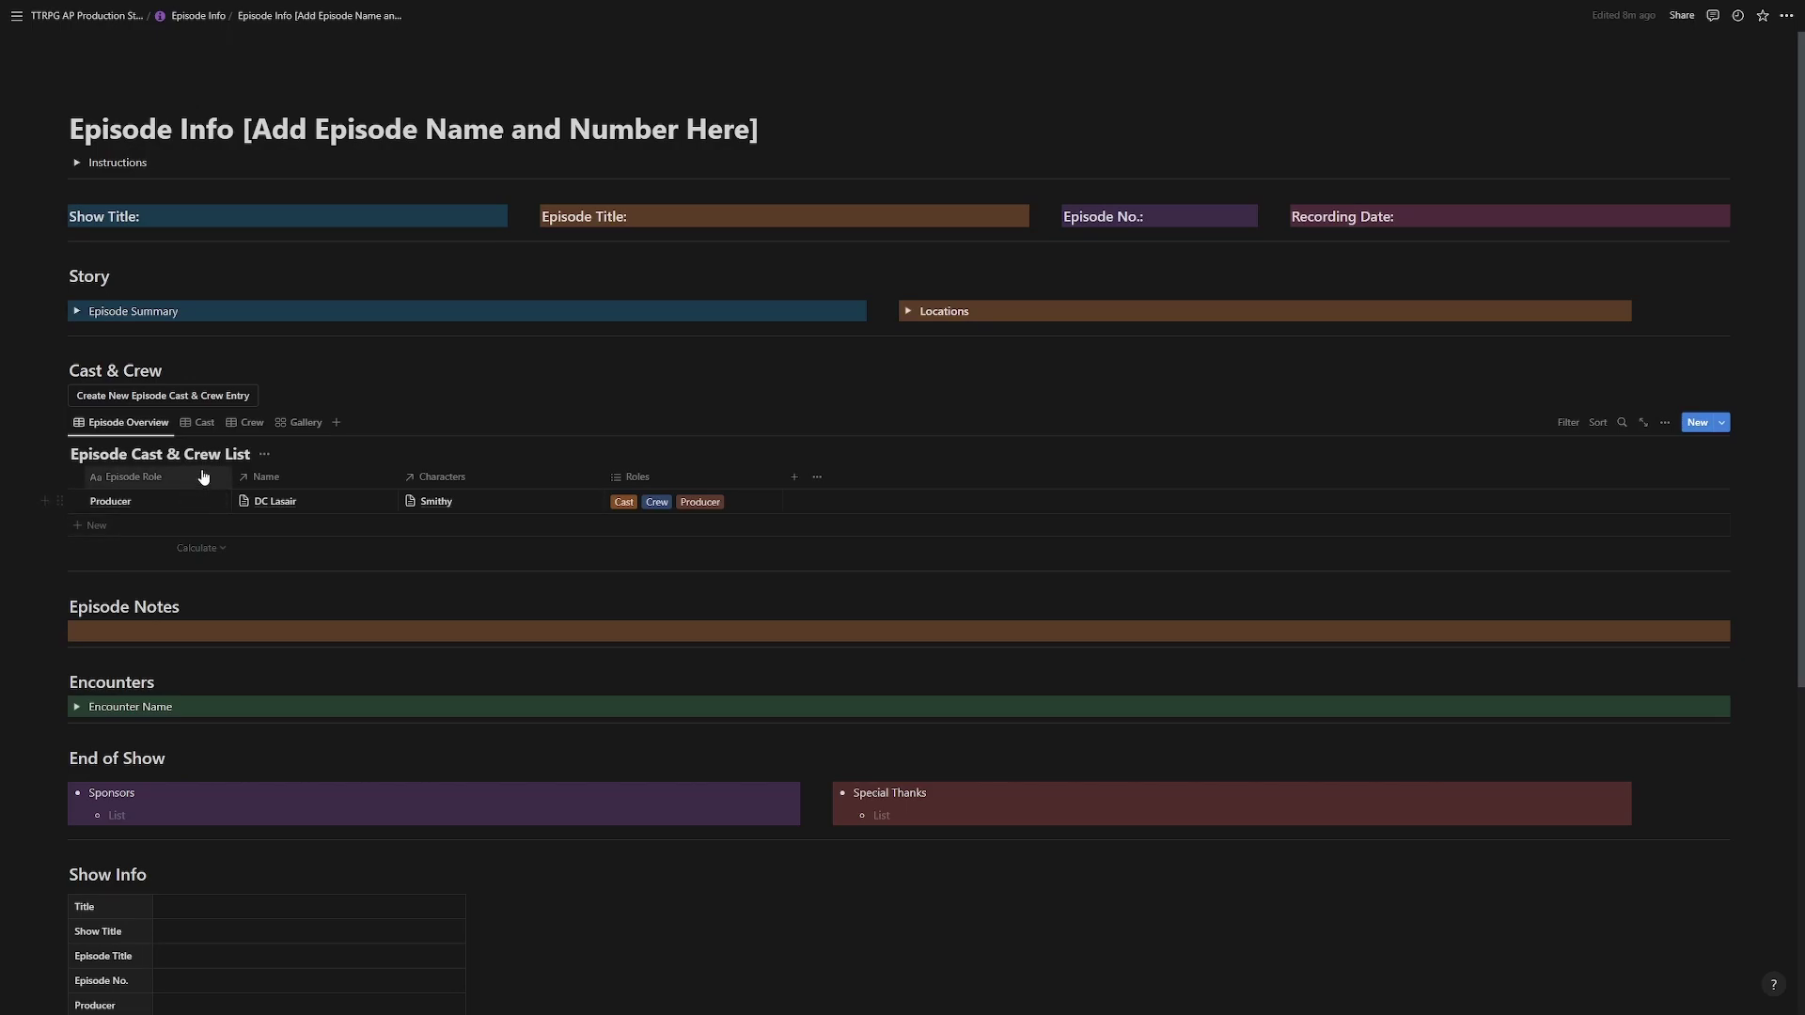
click(197, 398)
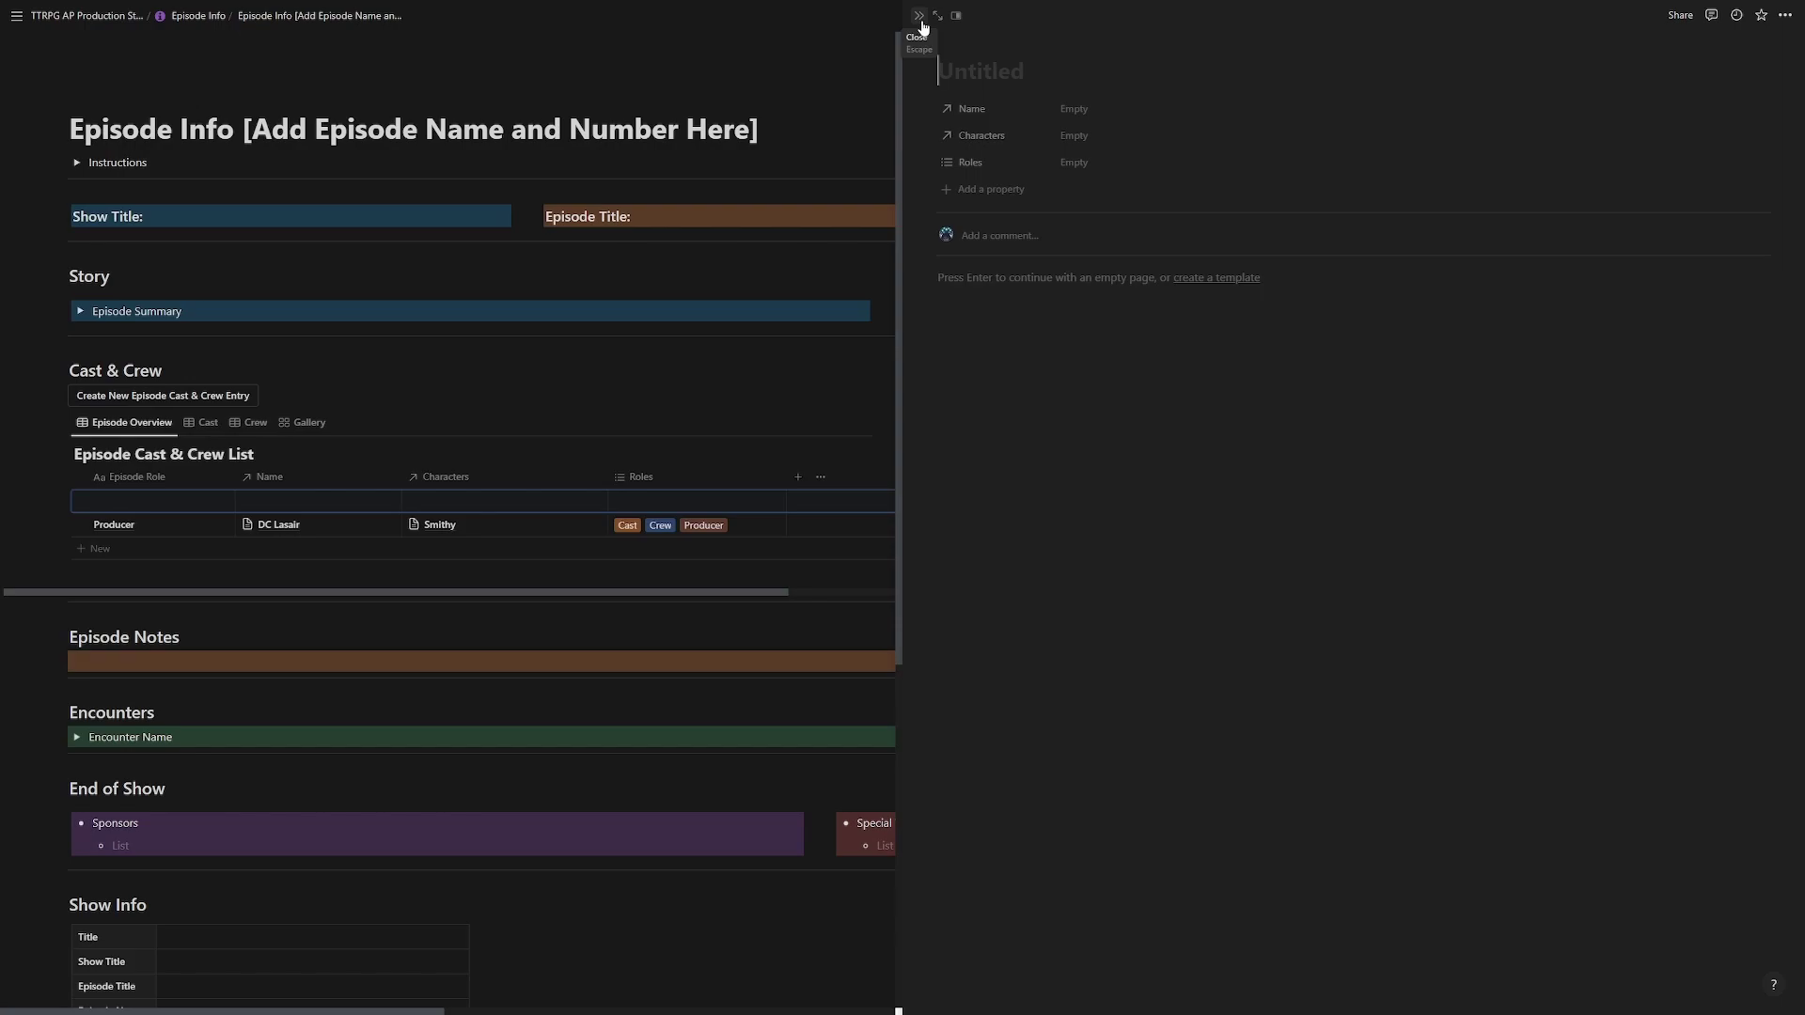
Select both the blank entry and the Producer row and move them to trash.
click(922, 27)
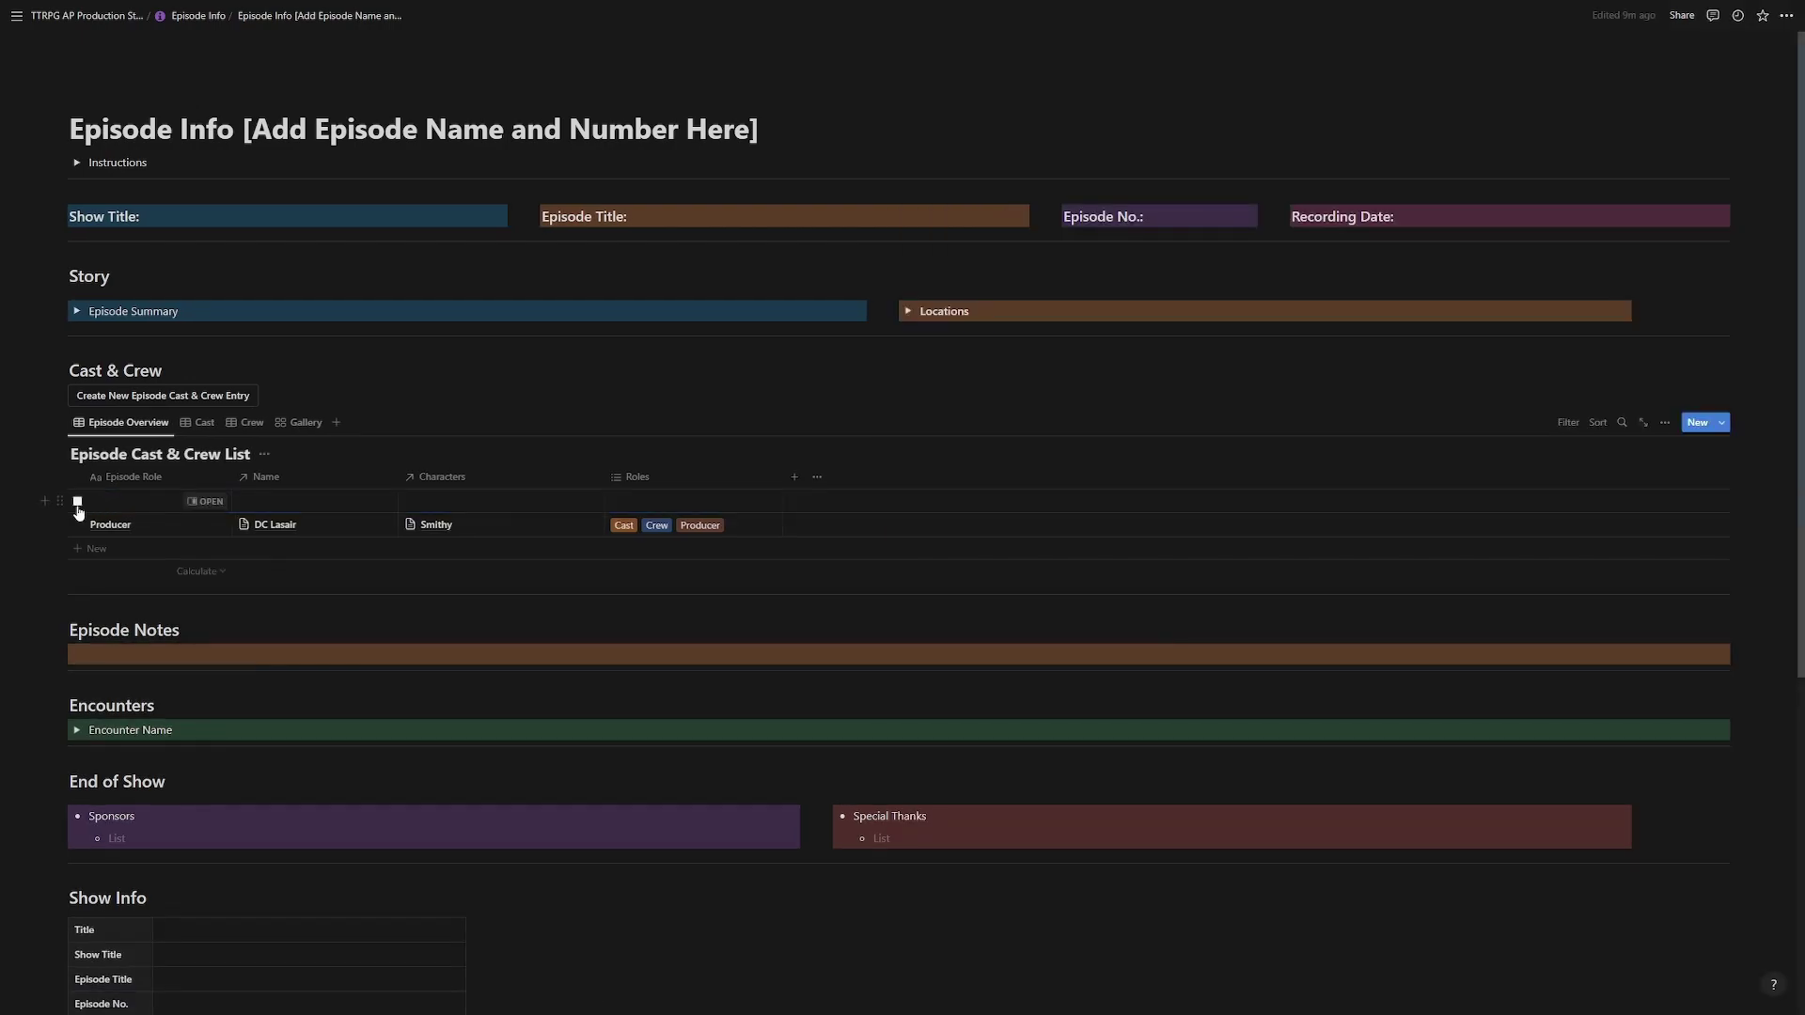
click(78, 503)
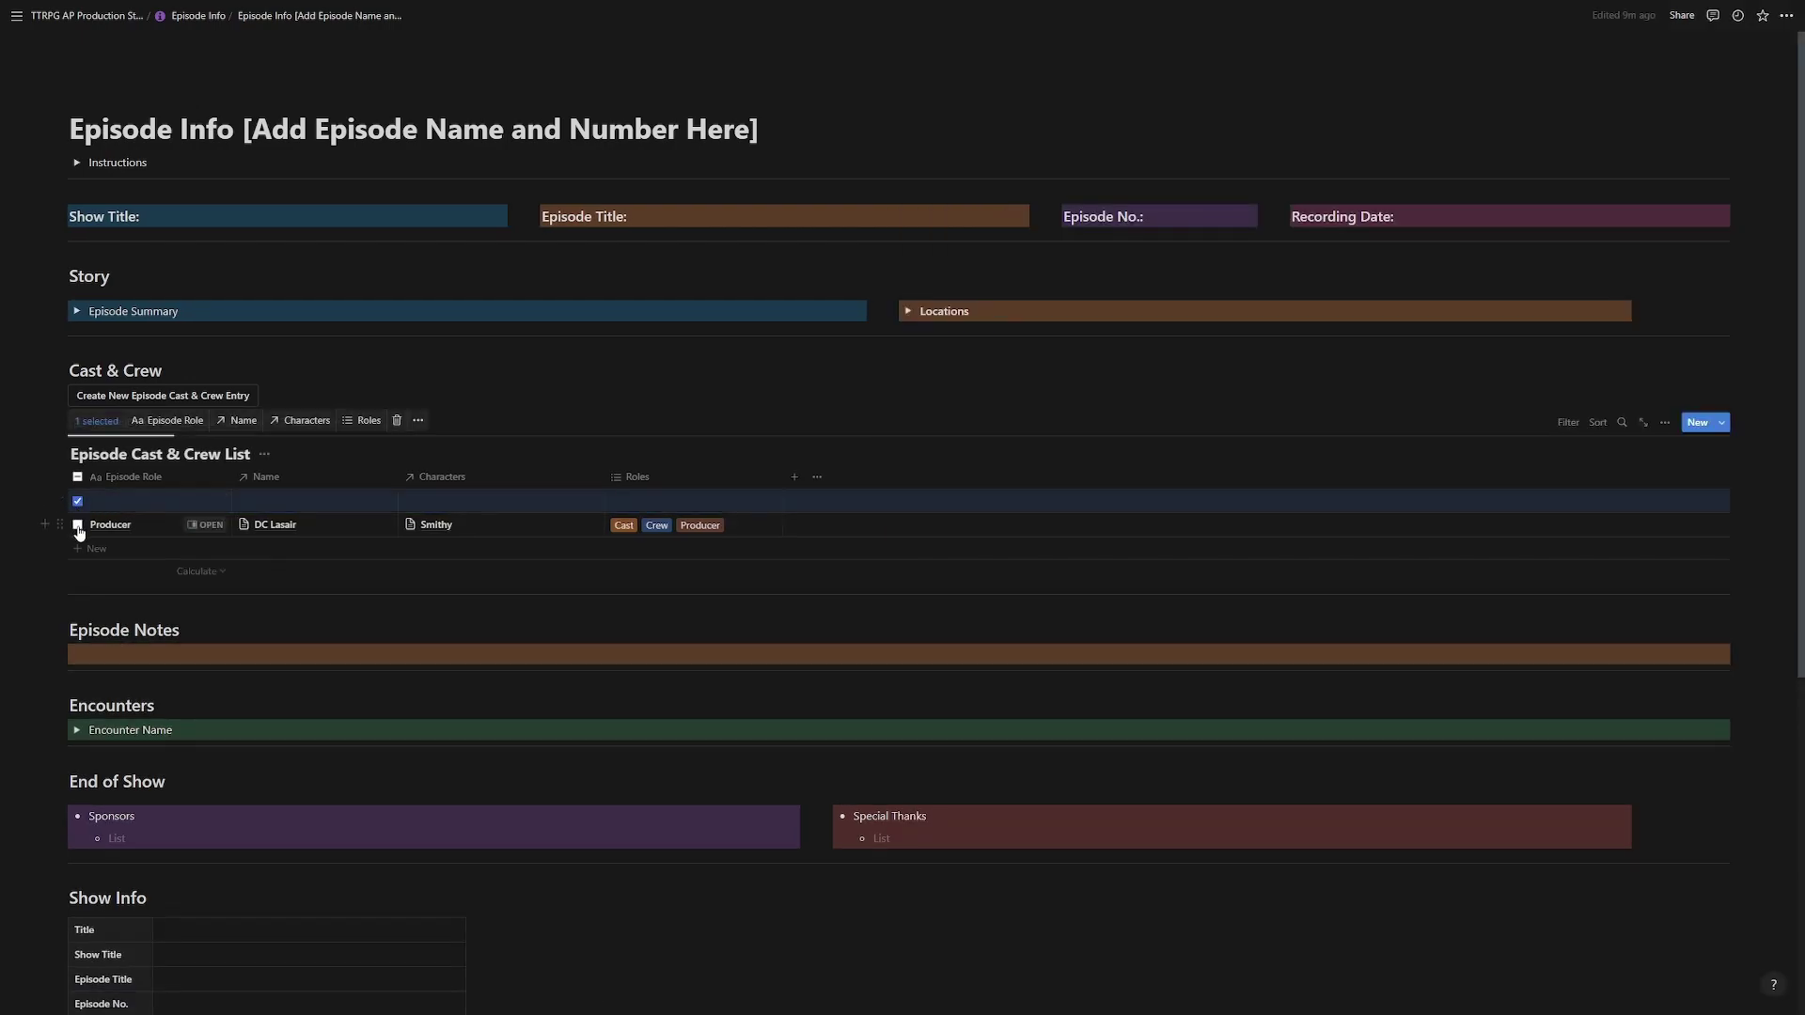
click(78, 526)
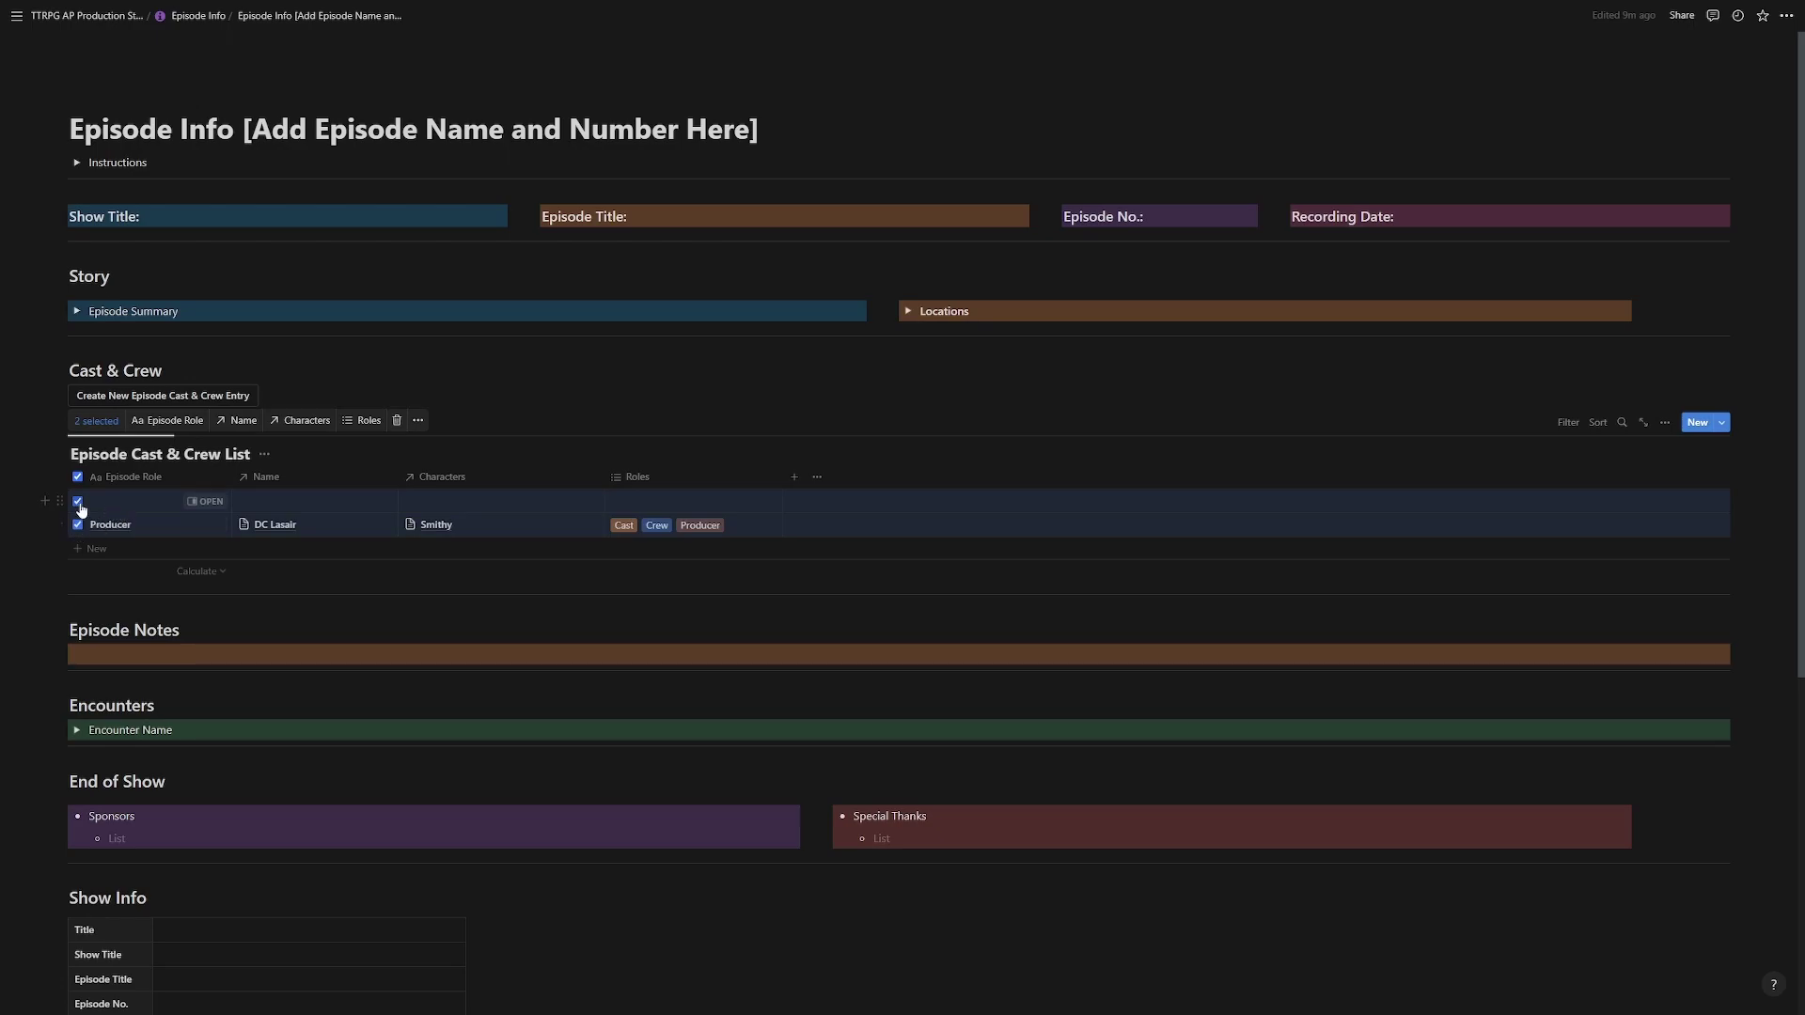
click(399, 421)
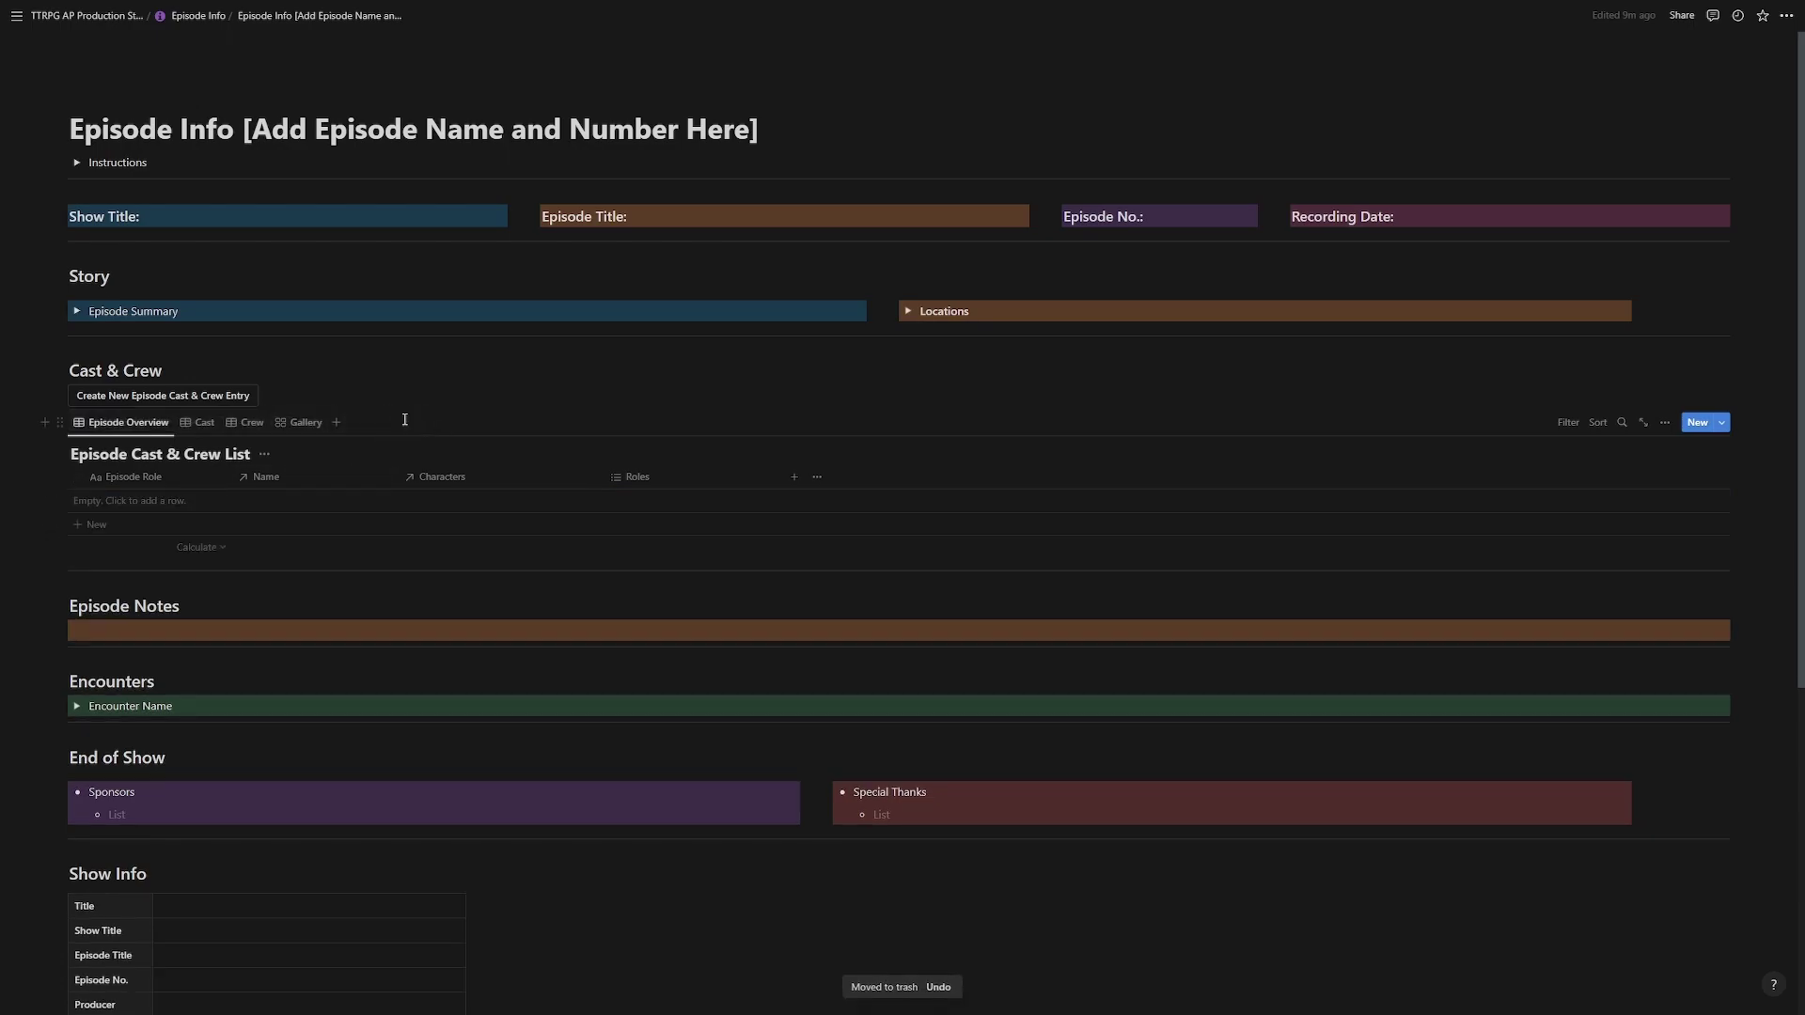
scroll(413, 418, down, 3)
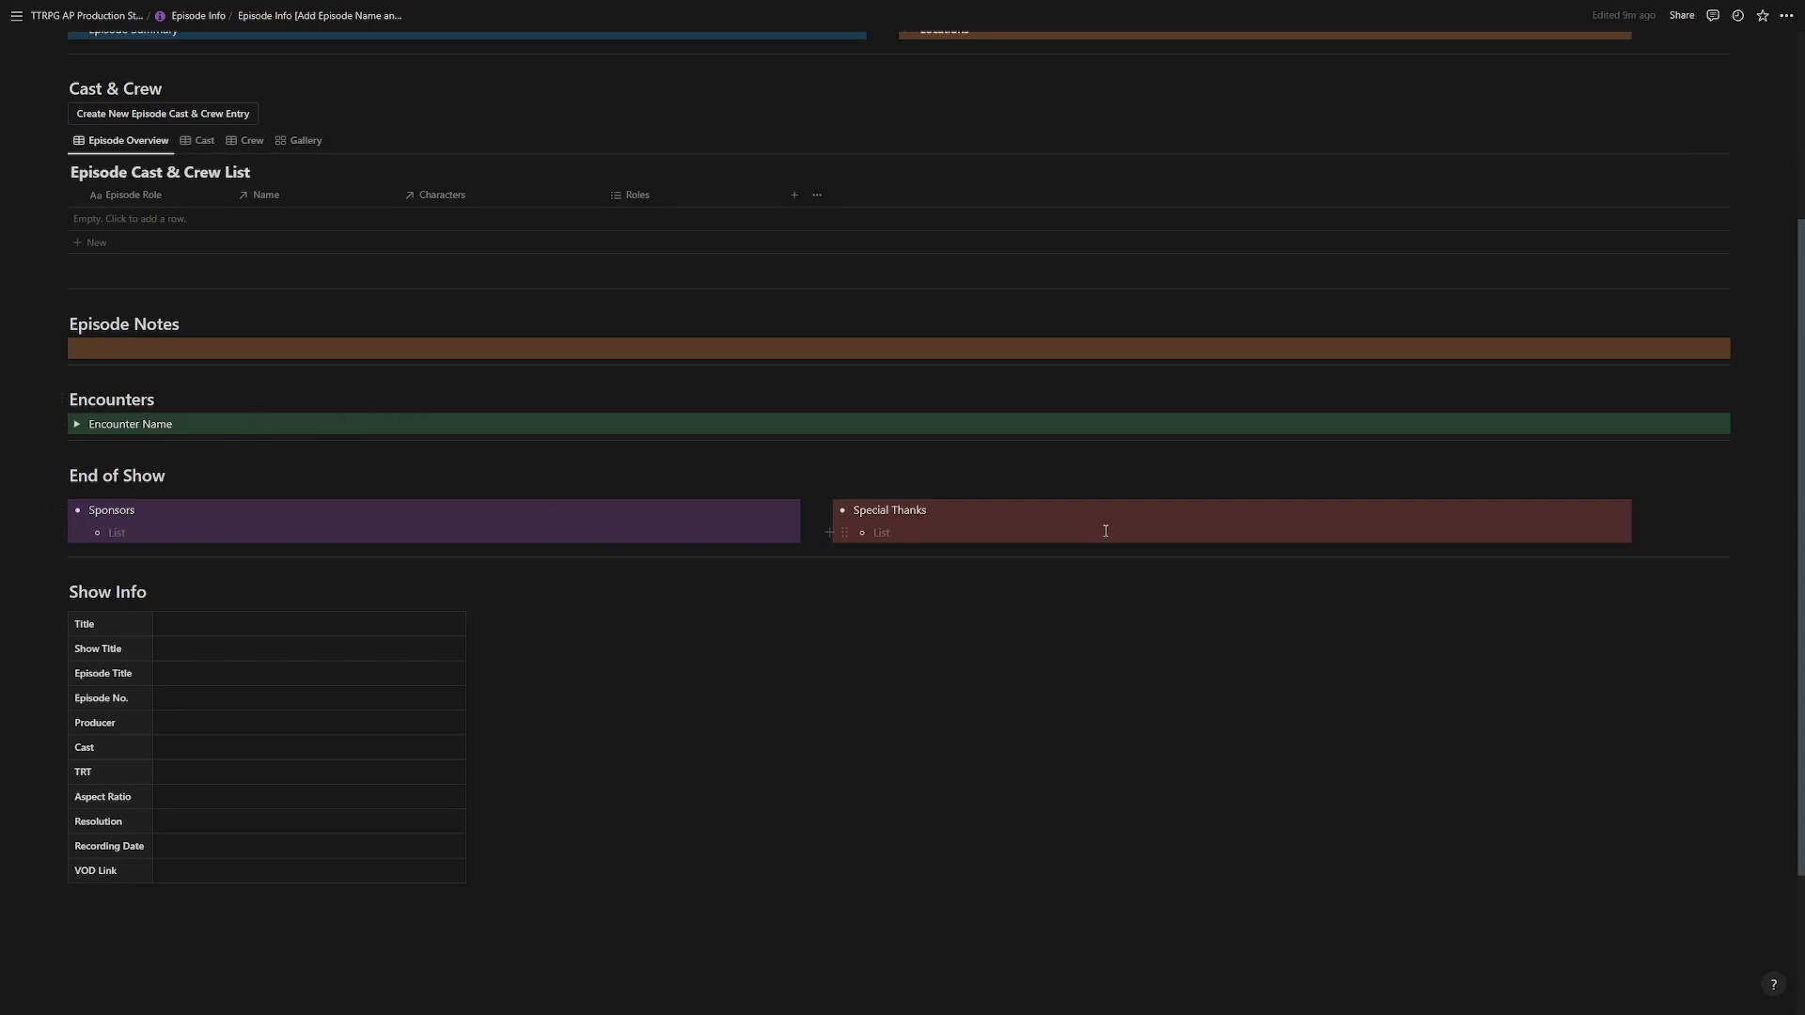
scroll(282, 620, down, 3)
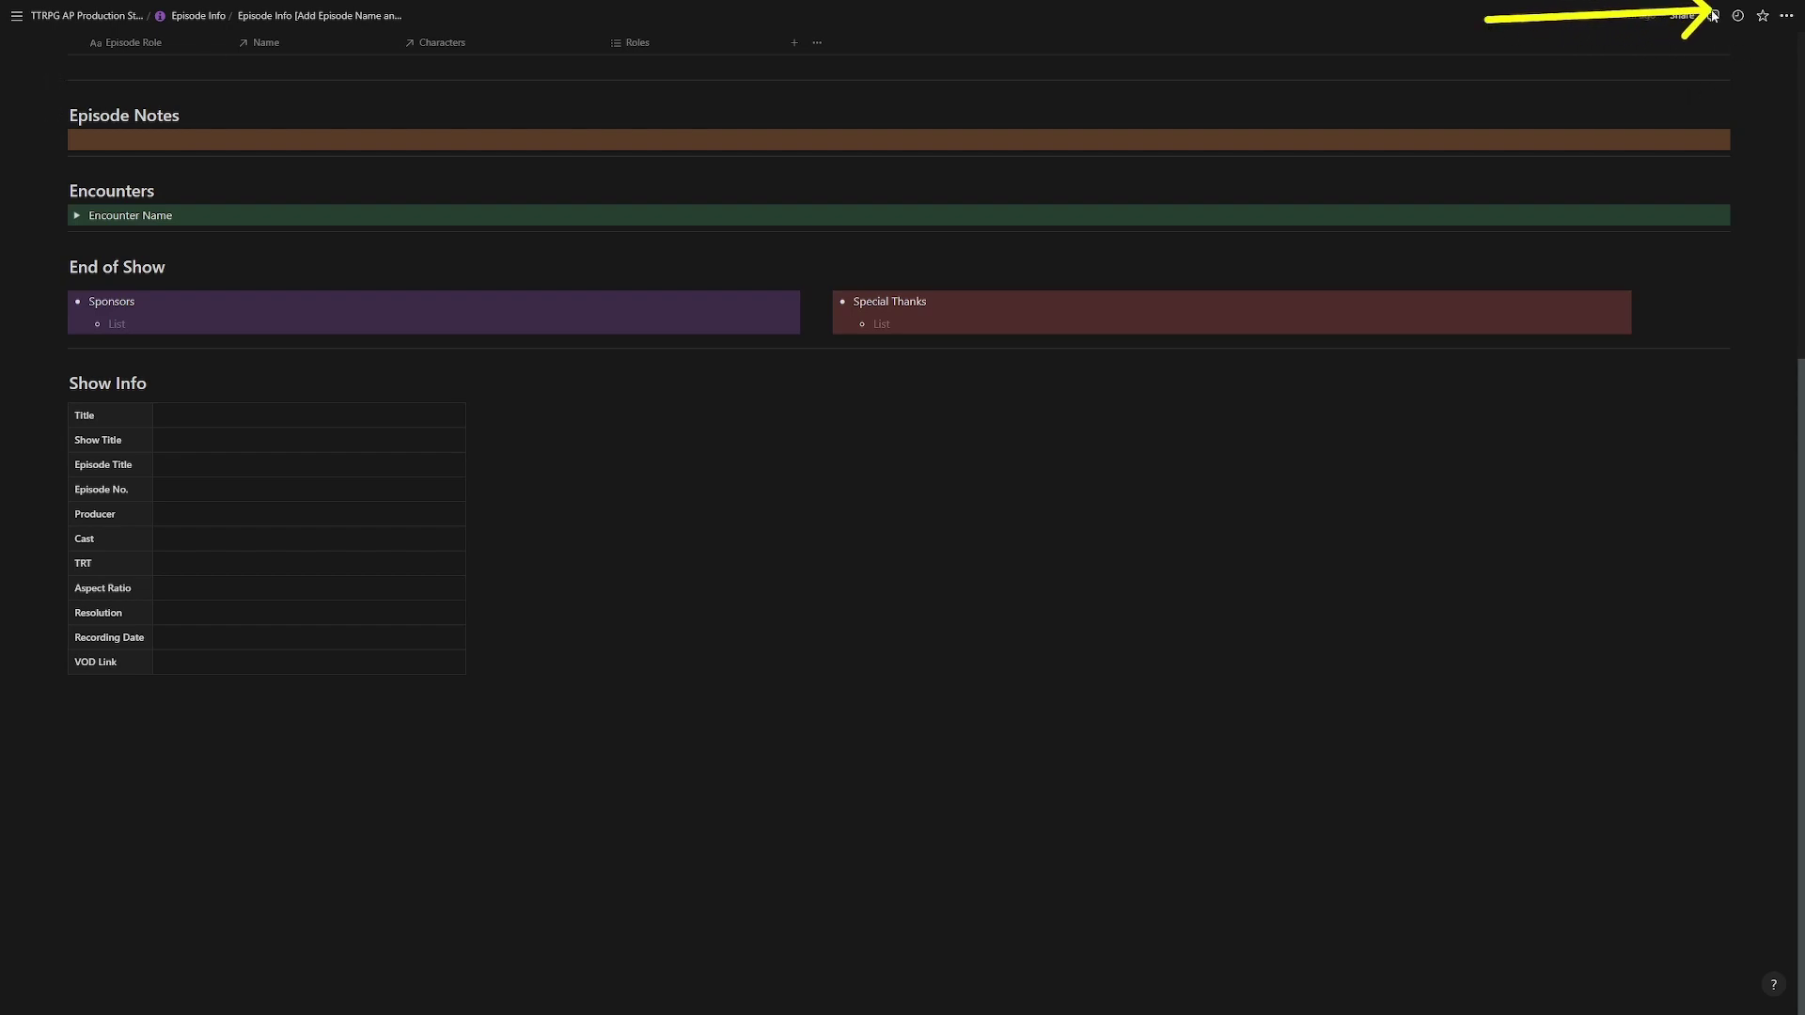
click(1786, 16)
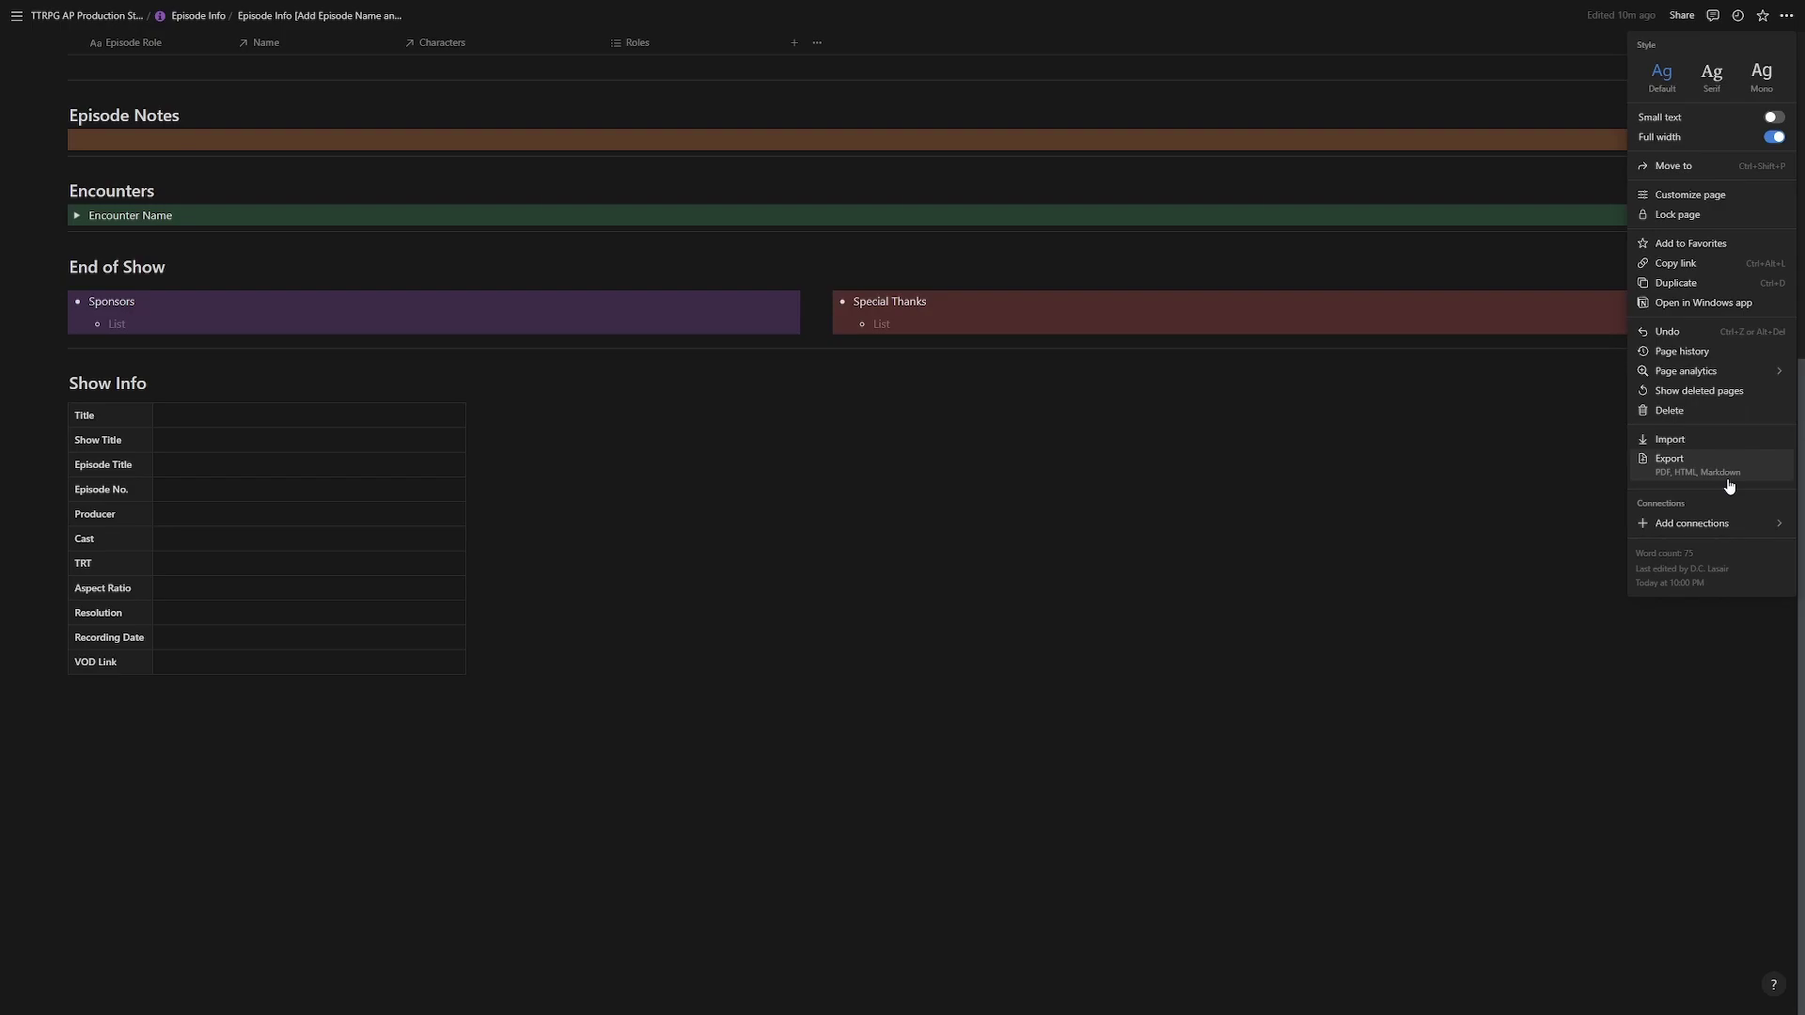
click(1123, 541)
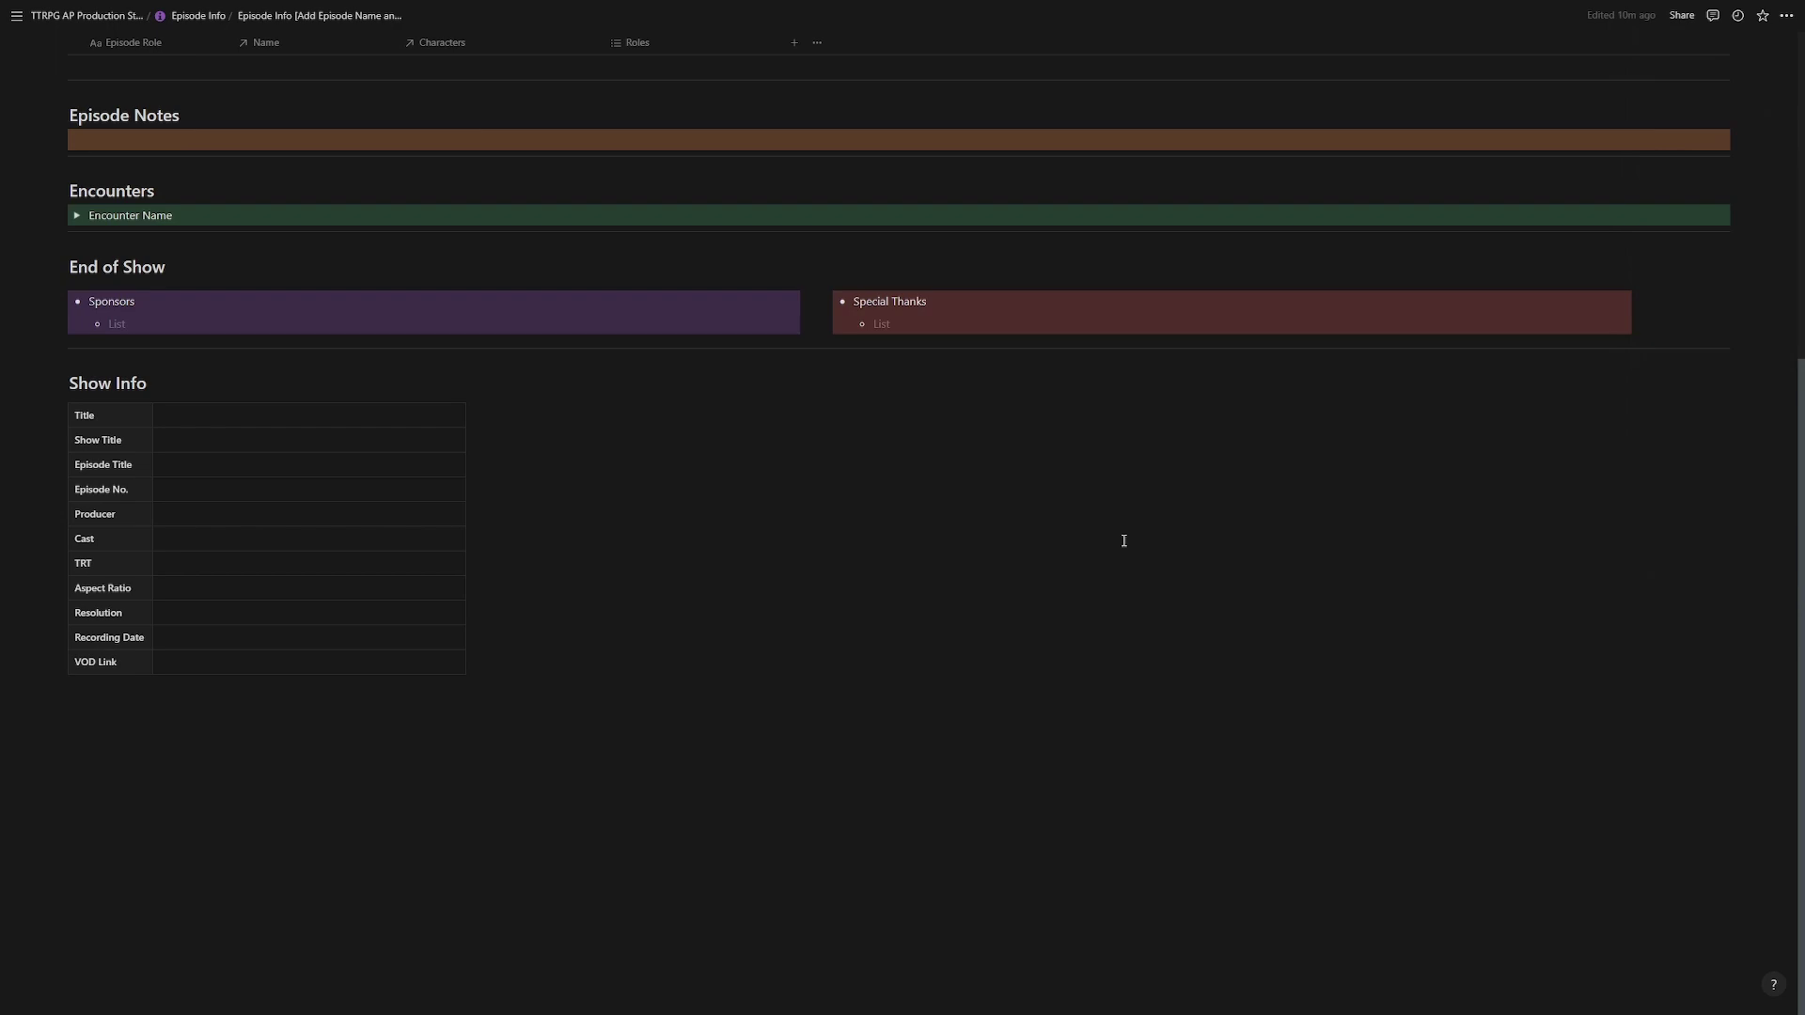
scroll(1124, 542, up, 5)
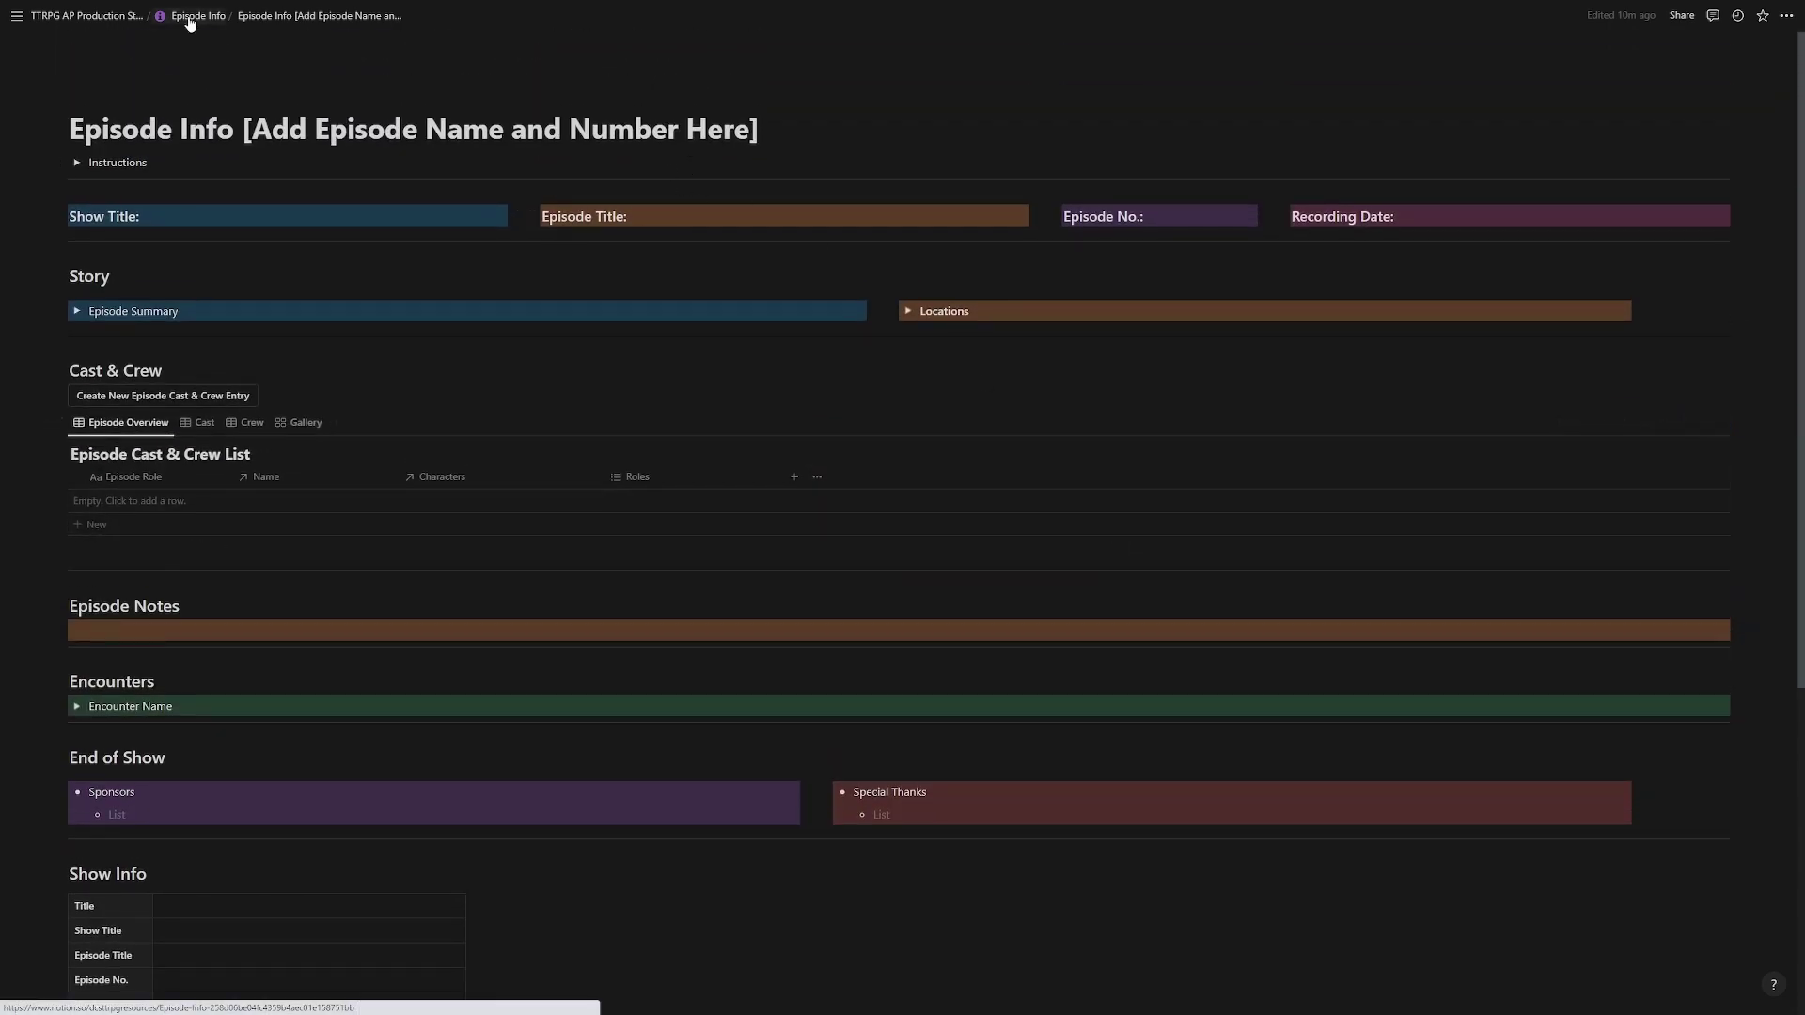